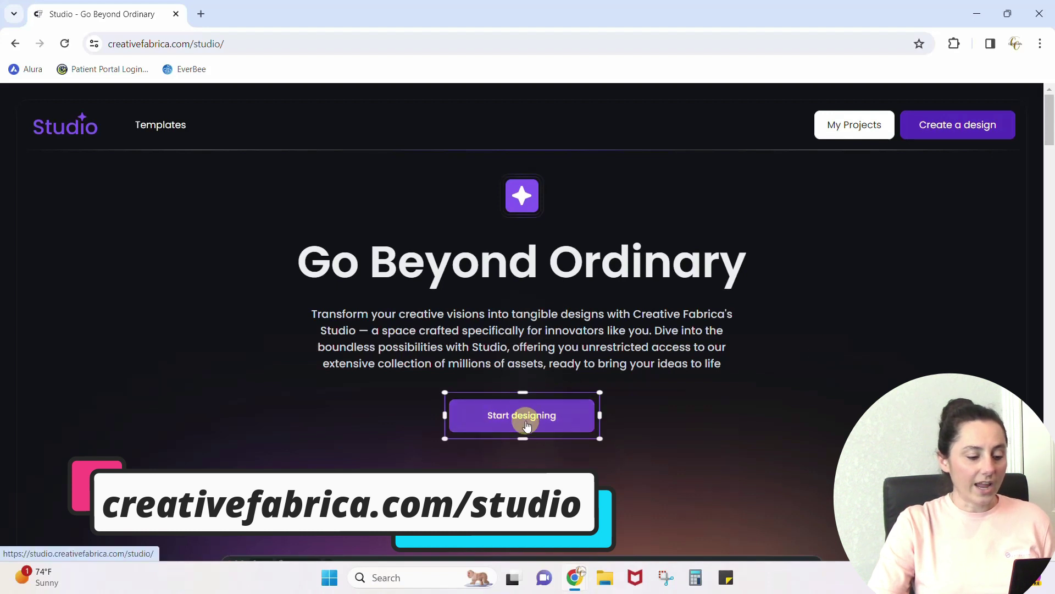
# Step: Start a new blank 1200 × 1200 px design and browse the Templates library
pyautogui.click(964, 125)
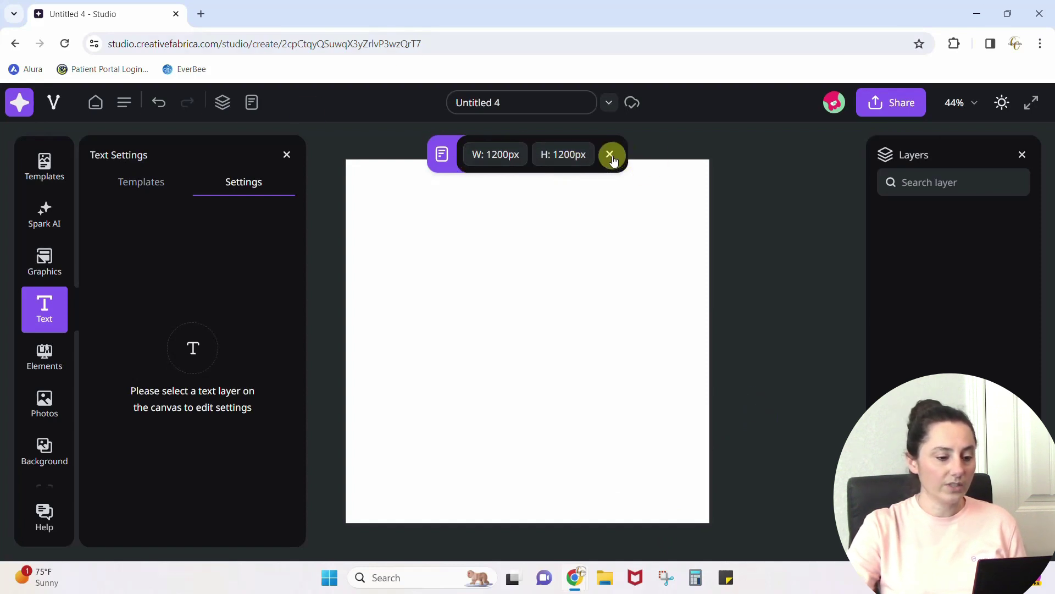
pyautogui.click(30, 165)
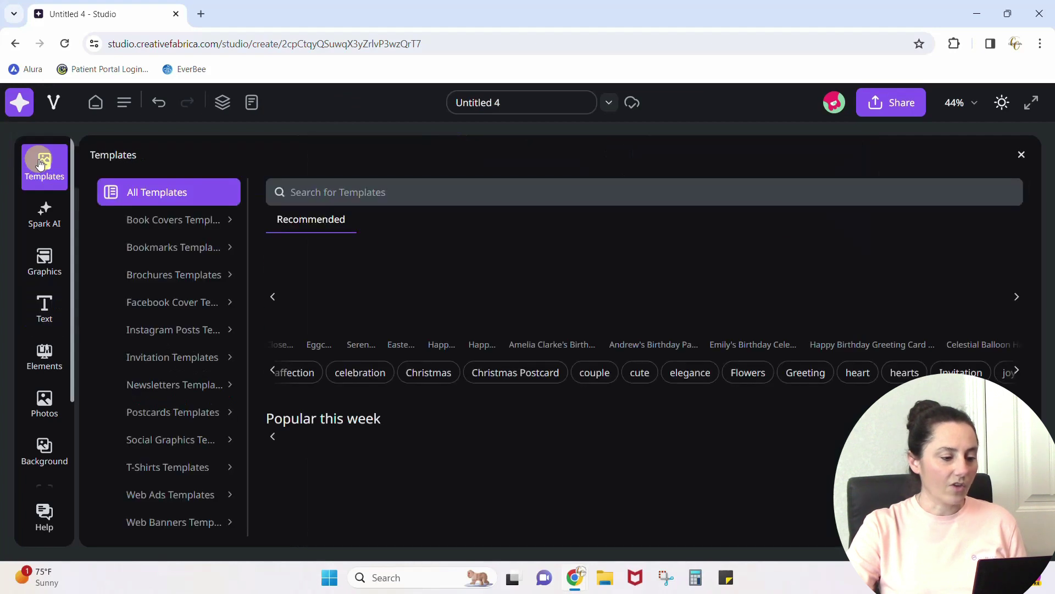
pyautogui.scroll(-8, 350, 279)
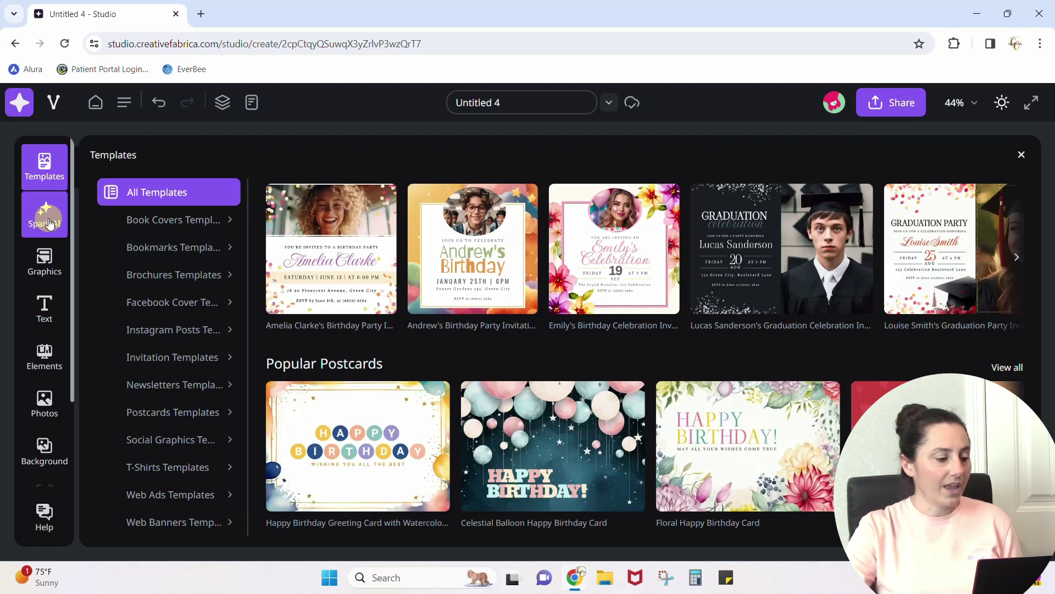
# Step: Browse the Graphics library of clip-art images beside the blank canvas
pyautogui.click(39, 264)
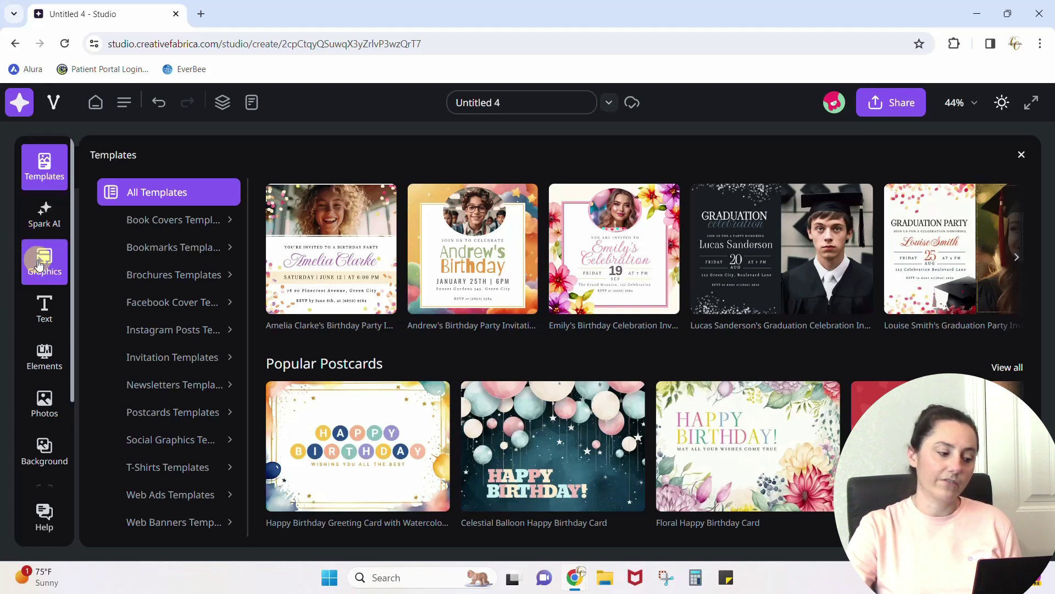
pyautogui.scroll(-10, 209, 326)
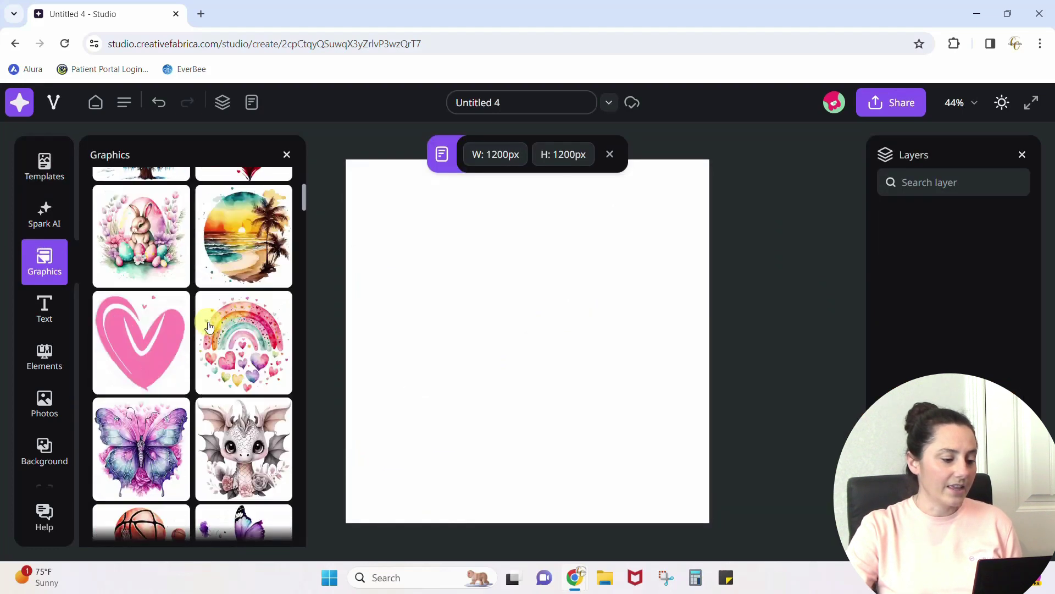
pyautogui.scroll(-5, 209, 327)
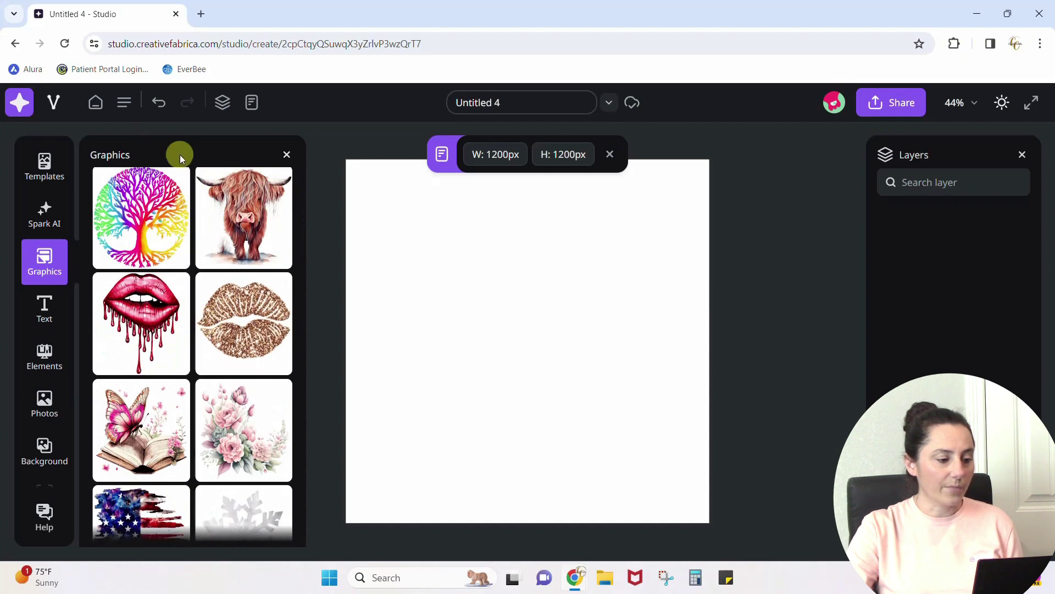
pyautogui.scroll(-5, 154, 362)
pyautogui.scroll(-5, 154, 362)
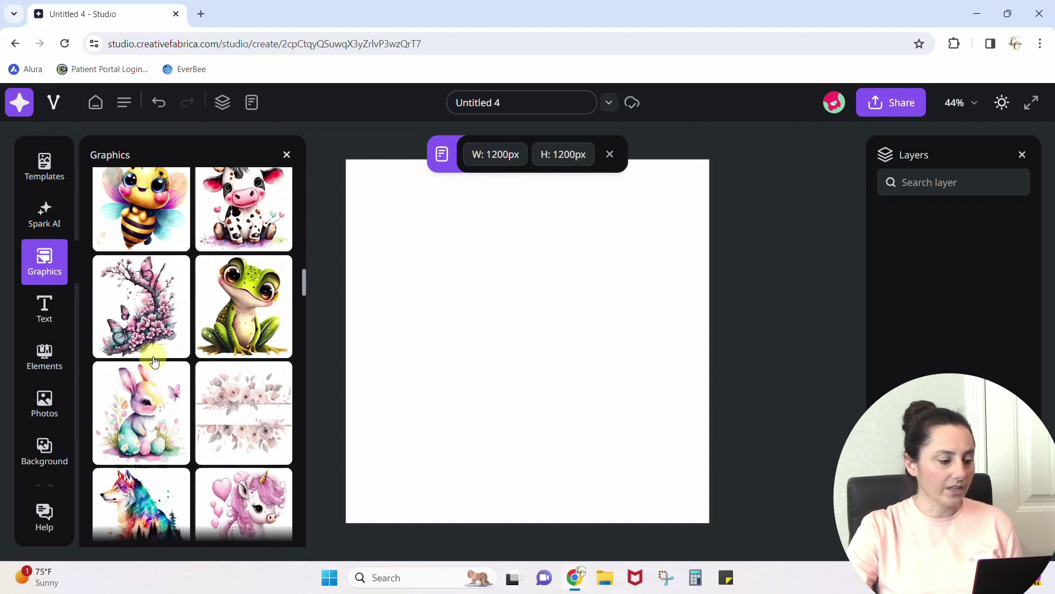
pyautogui.click(41, 317)
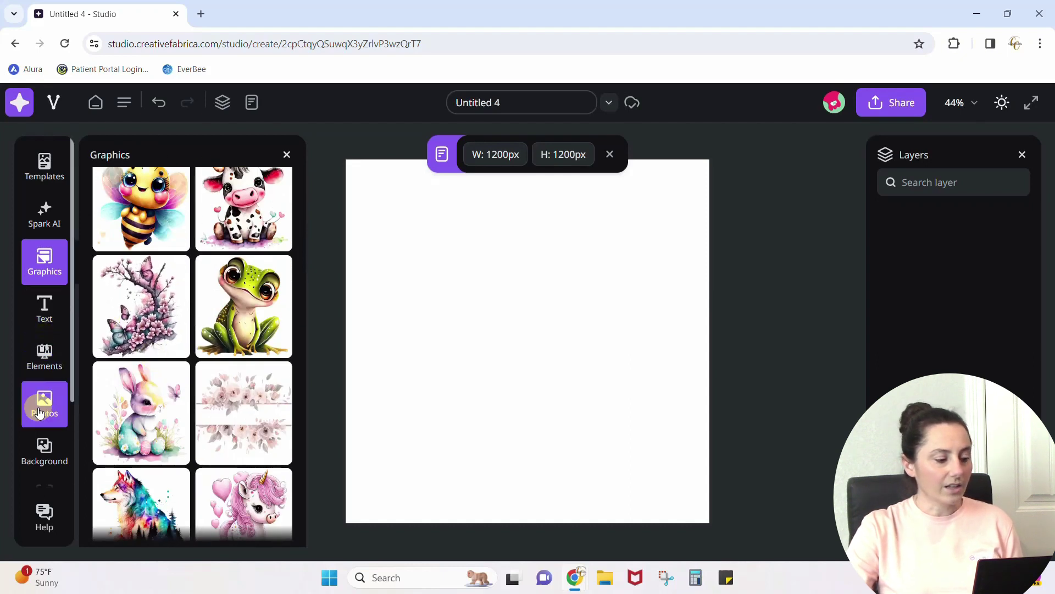
pyautogui.scroll(-2, 44, 401)
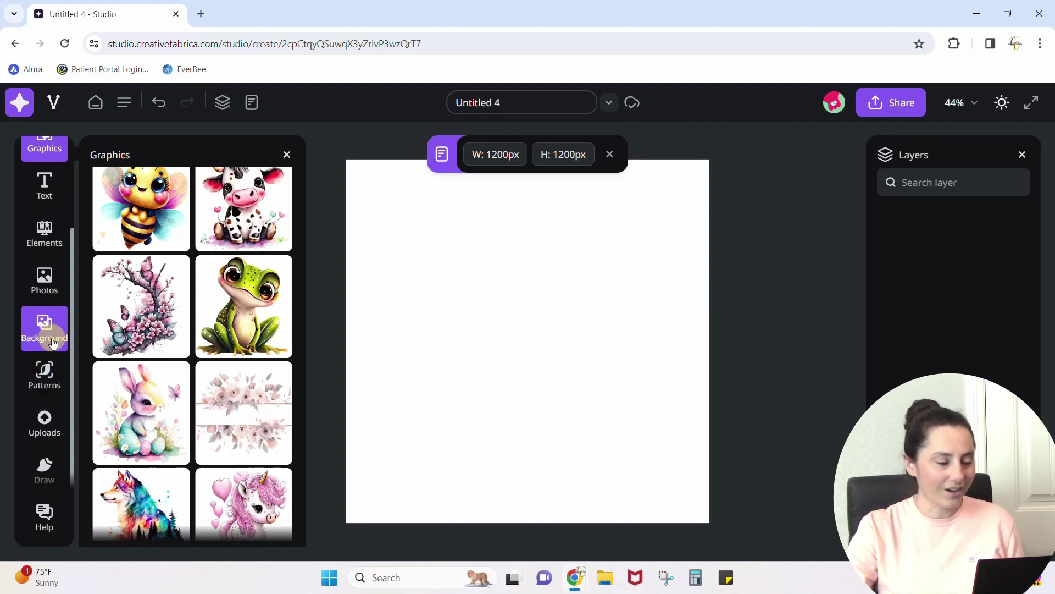
# Step: Add a Heading text box and replace its placeholder with 'Crystal'
pyautogui.click(45, 197)
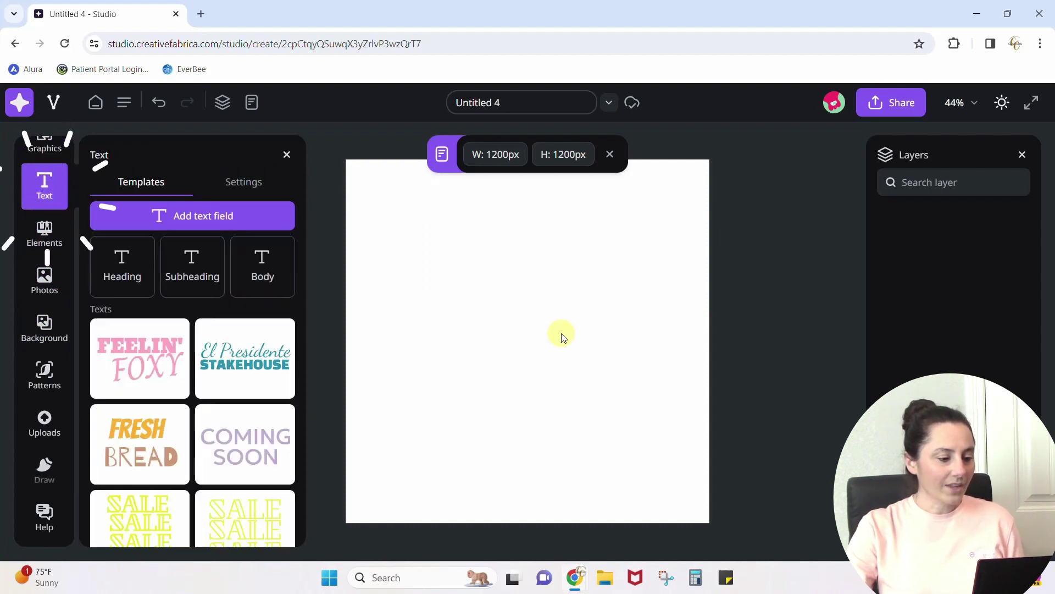
pyautogui.click(123, 263)
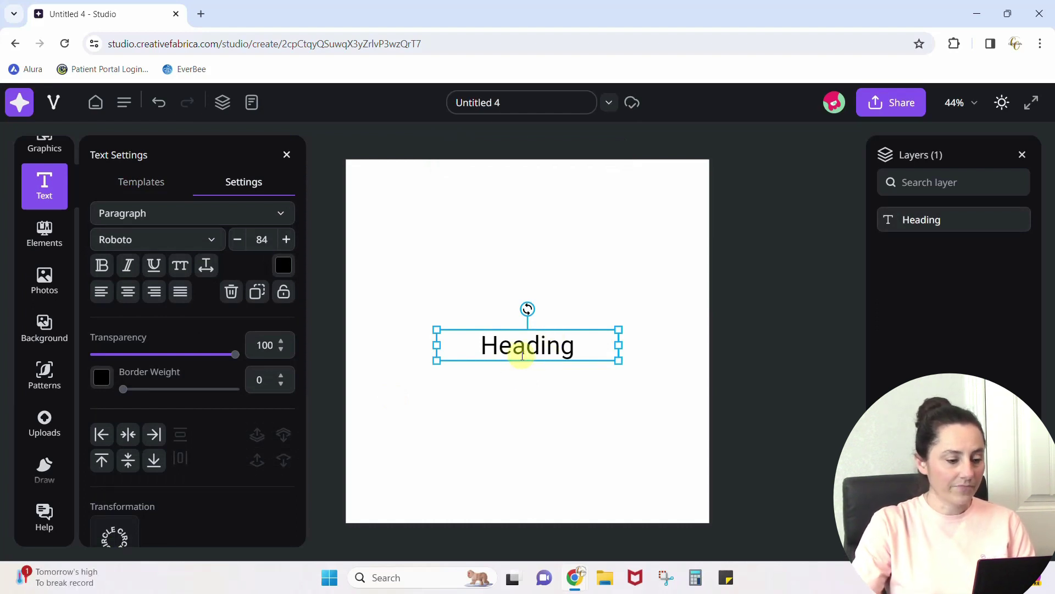
pyautogui.doubleClick(522, 354)
pyautogui.write('Crystal')
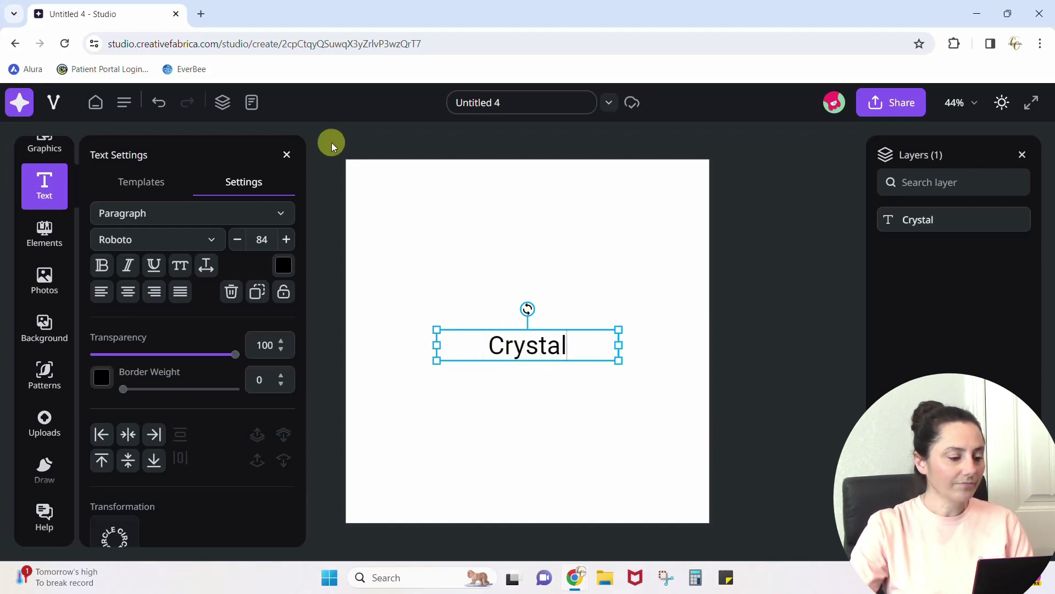
# Step: Set the Crystal text's font to Rubik Wet Paint
pyautogui.click(212, 239)
pyautogui.scroll(-20, 173, 386)
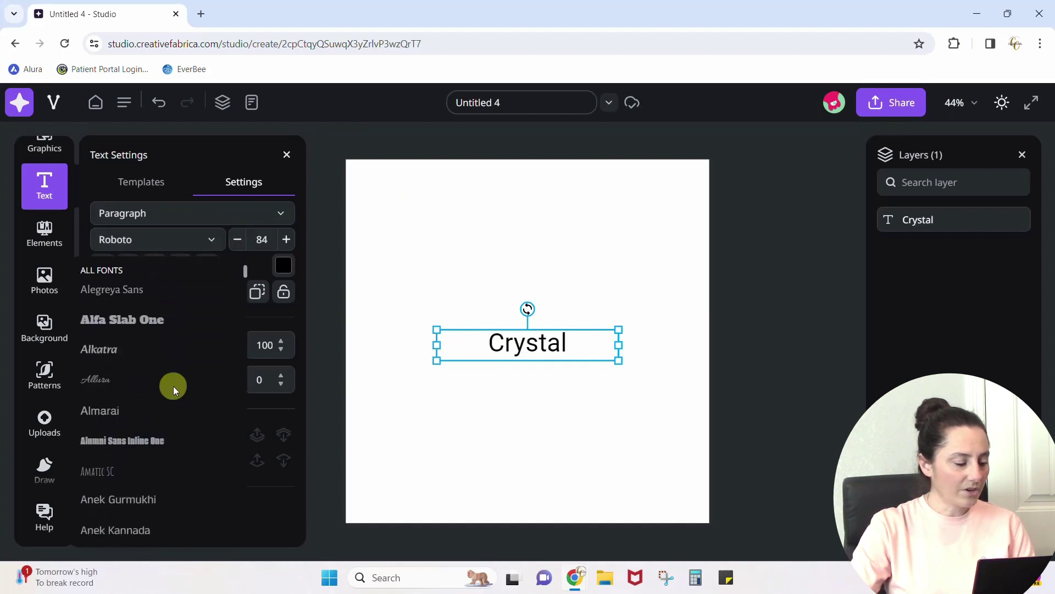
pyautogui.scroll(-20, 173, 390)
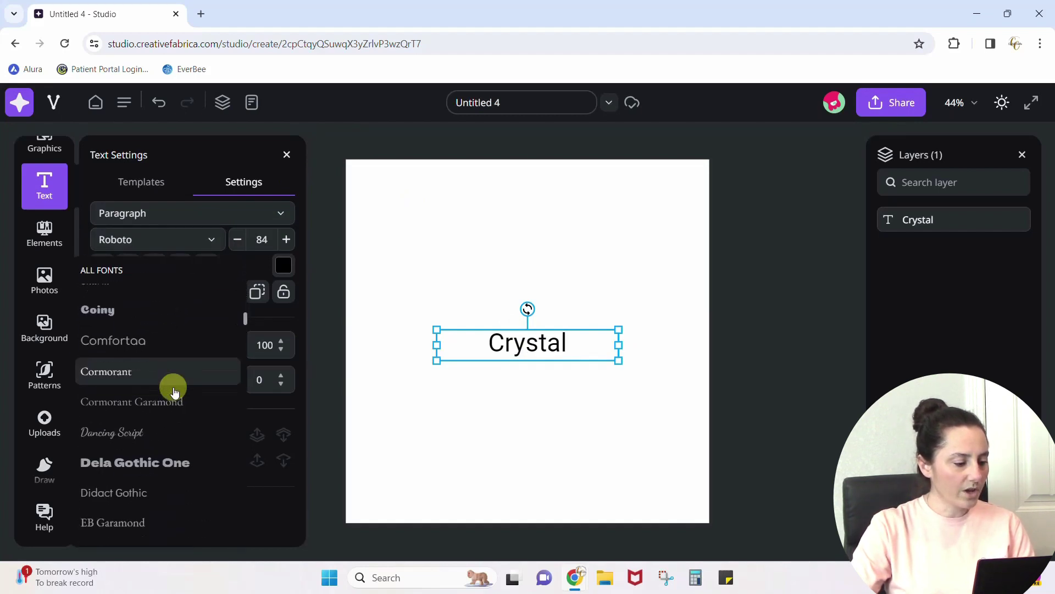
pyautogui.scroll(-15, 172, 392)
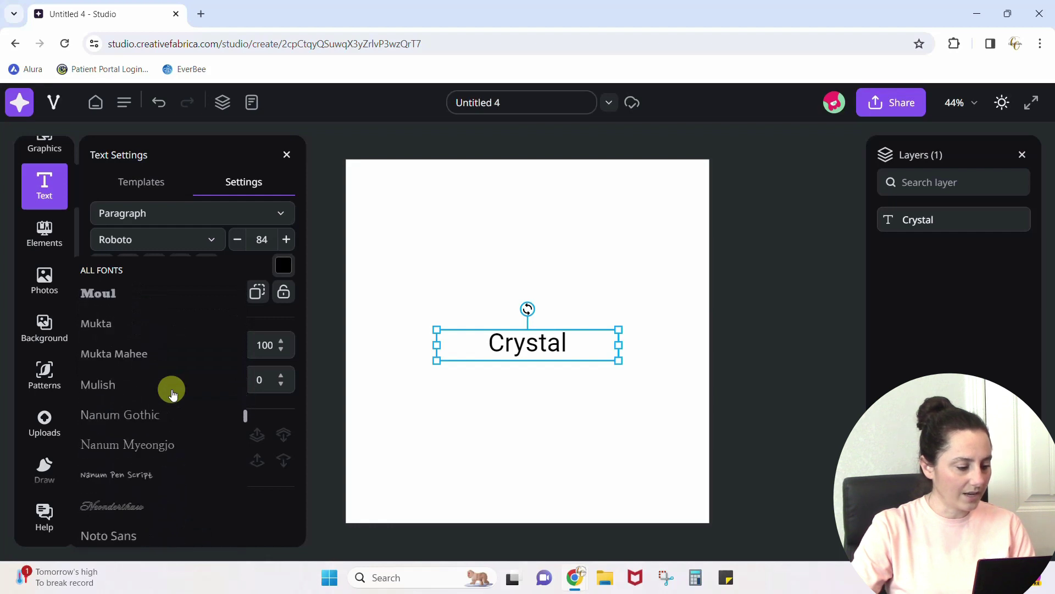
pyautogui.scroll(-15, 171, 389)
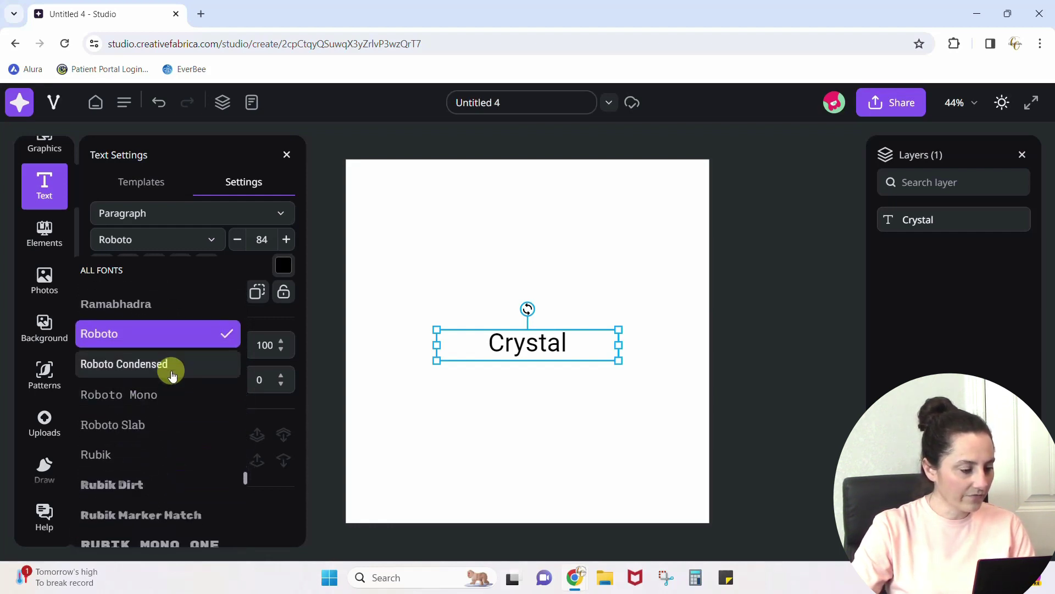
pyautogui.scroll(-8, 172, 379)
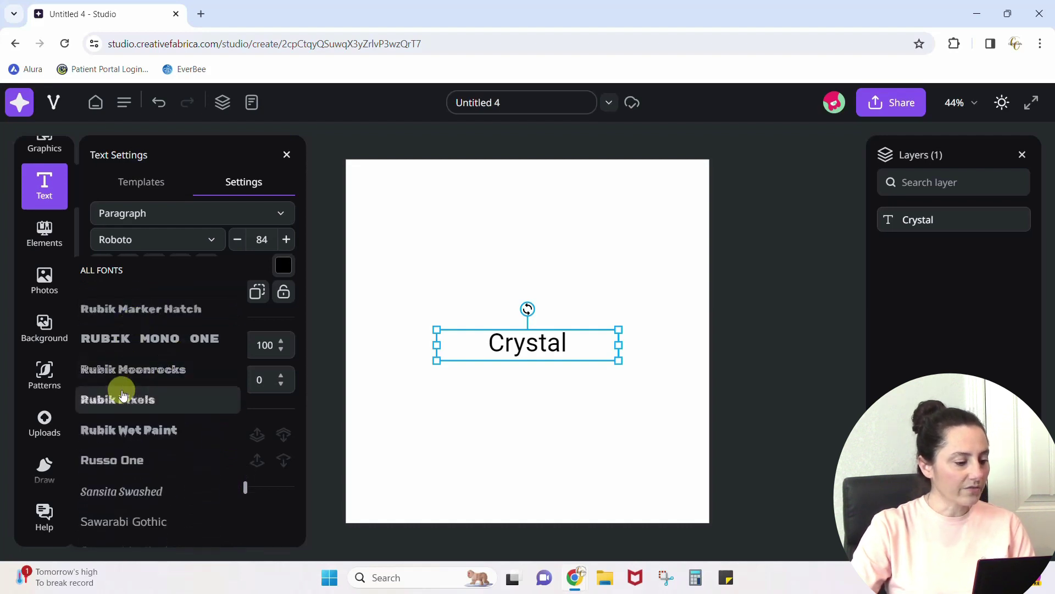
pyautogui.click(119, 430)
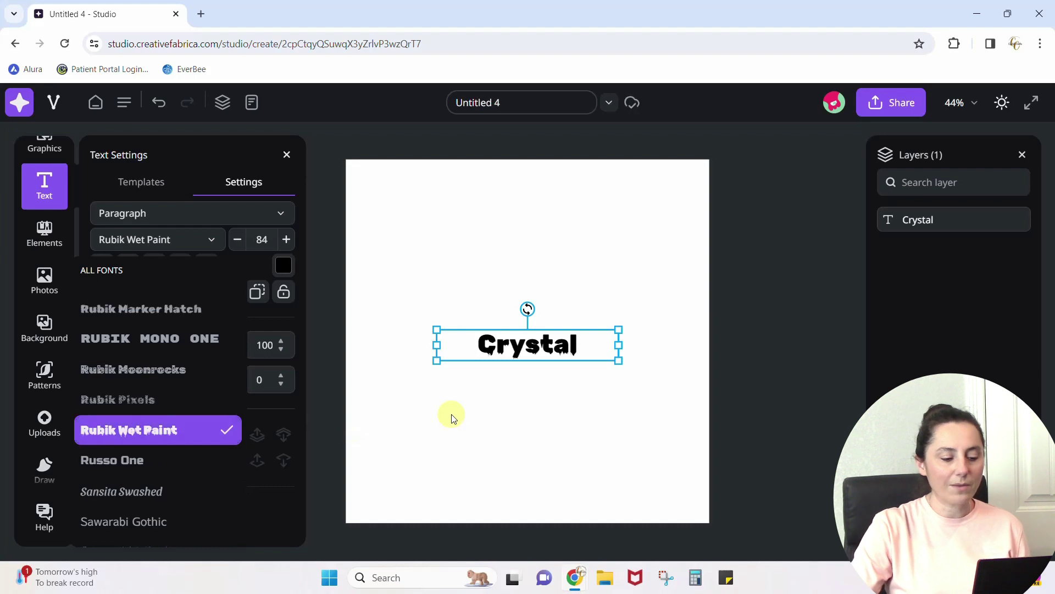
# Step: Scale the Crystal text box up through size 185 to 250 and centre it on the canvas
pyautogui.moveTo(436, 344); pyautogui.dragTo(504, 327)
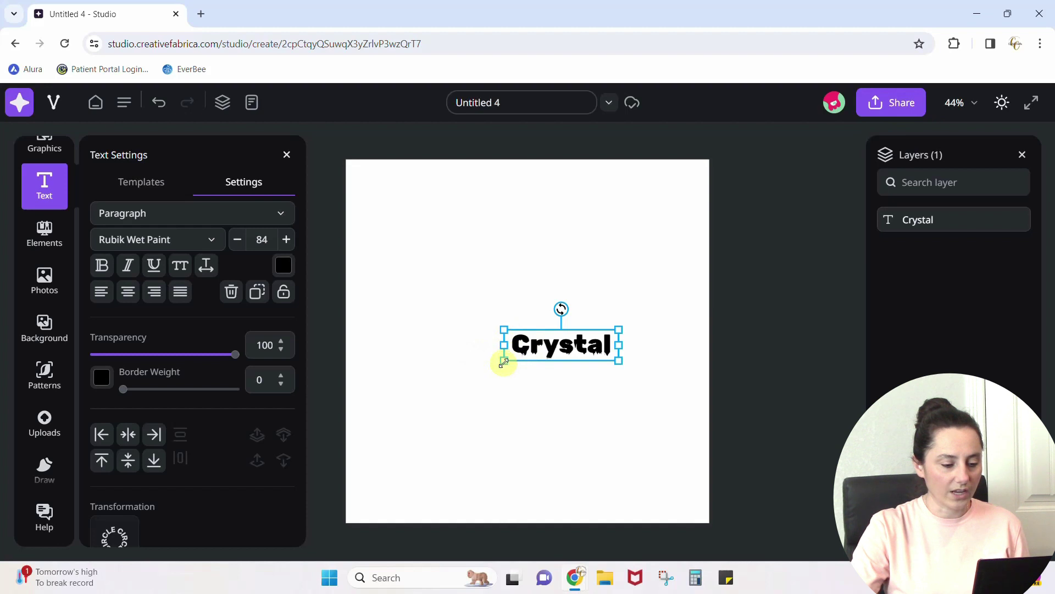
pyautogui.moveTo(503, 361); pyautogui.dragTo(369, 413)
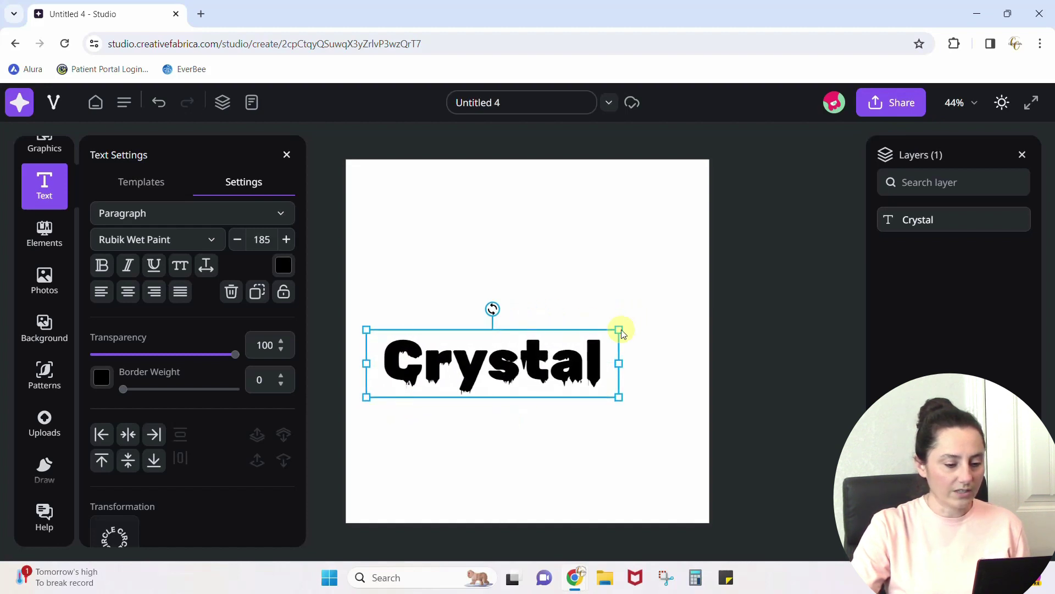
pyautogui.moveTo(622, 331); pyautogui.dragTo(708, 305)
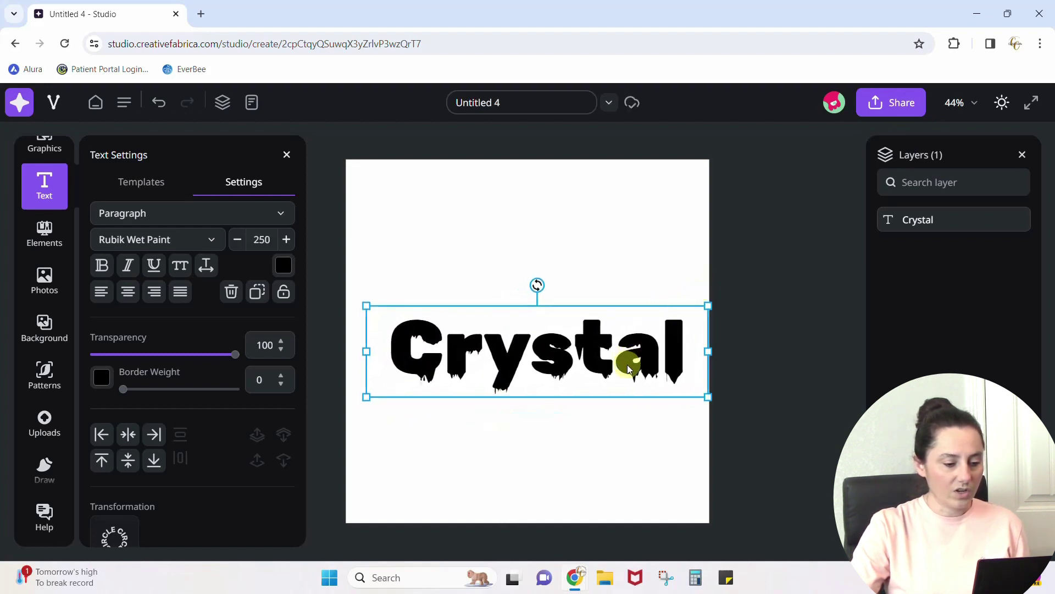
pyautogui.moveTo(630, 368); pyautogui.dragTo(616, 350)
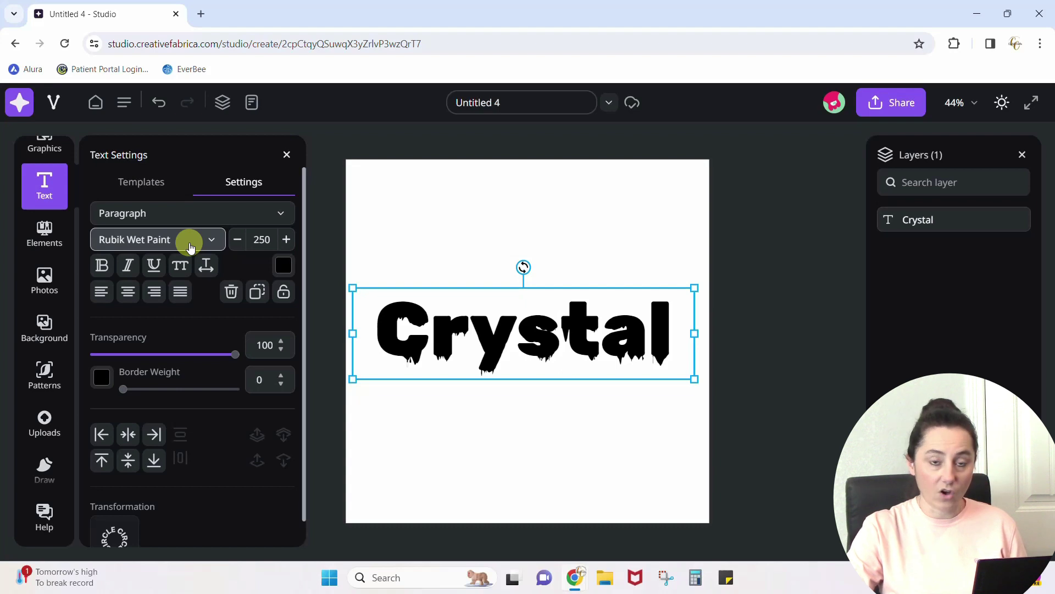
# Step: Try bold, italic and underline on Crystal, then undo the underline and italic
pyautogui.click(102, 266)
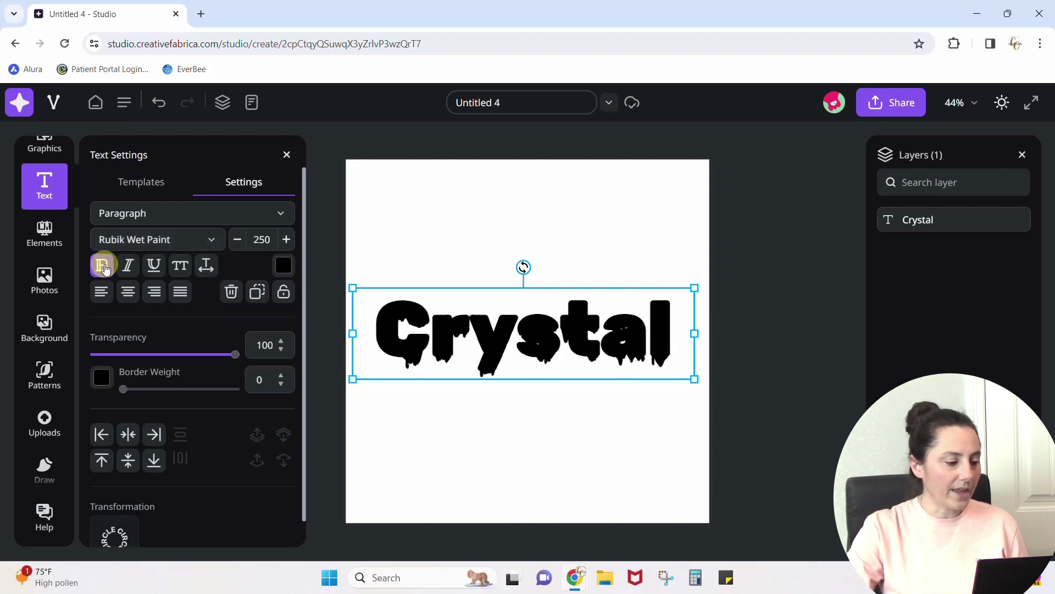
pyautogui.click(128, 266)
pyautogui.click(153, 266)
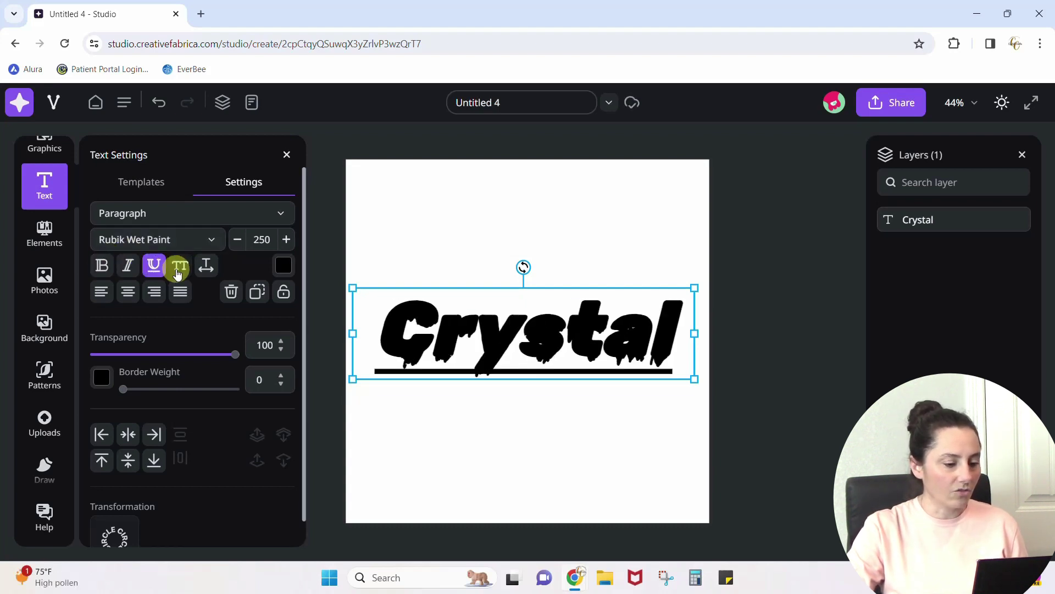
pyautogui.hotkey('ctrl', 'z')
pyautogui.hotkey('ctrl', 'z')
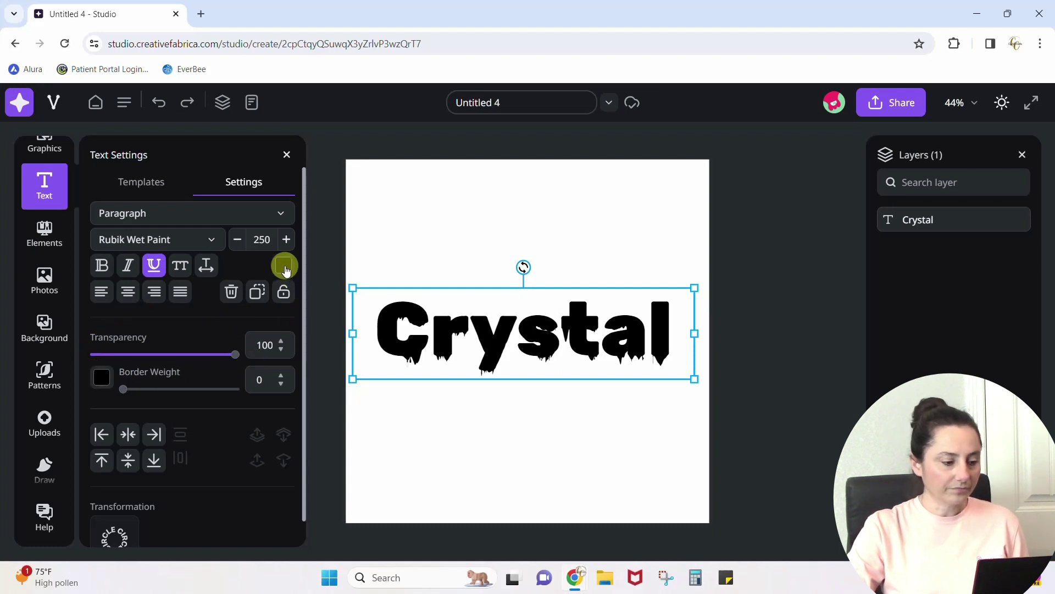
# Step: After trying purple and black, colour the Crystal text teal from the preset swatches
pyautogui.click(284, 267)
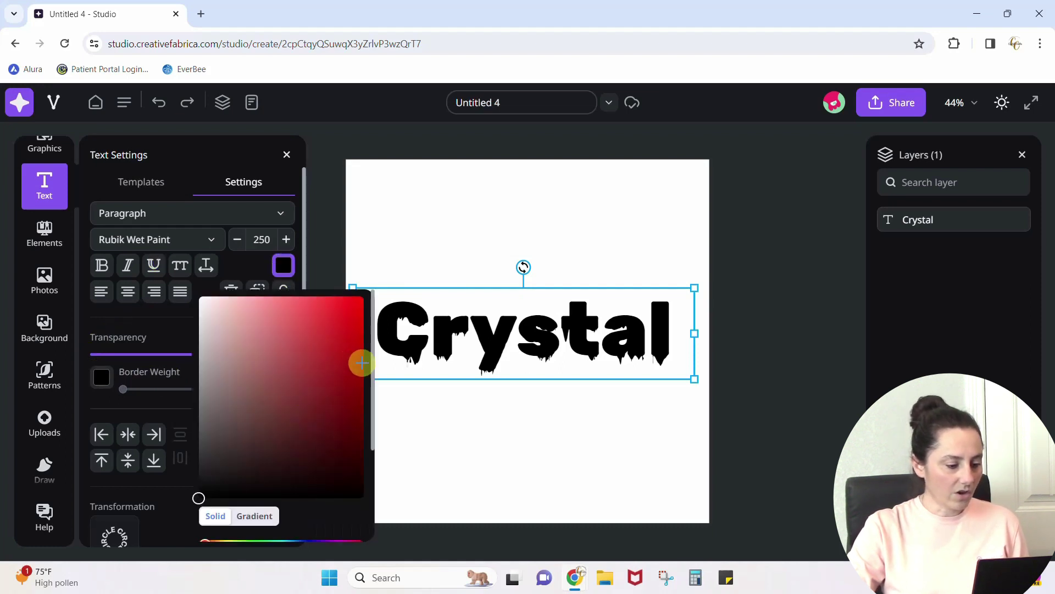
pyautogui.moveTo(371, 448); pyautogui.dragTo(375, 539)
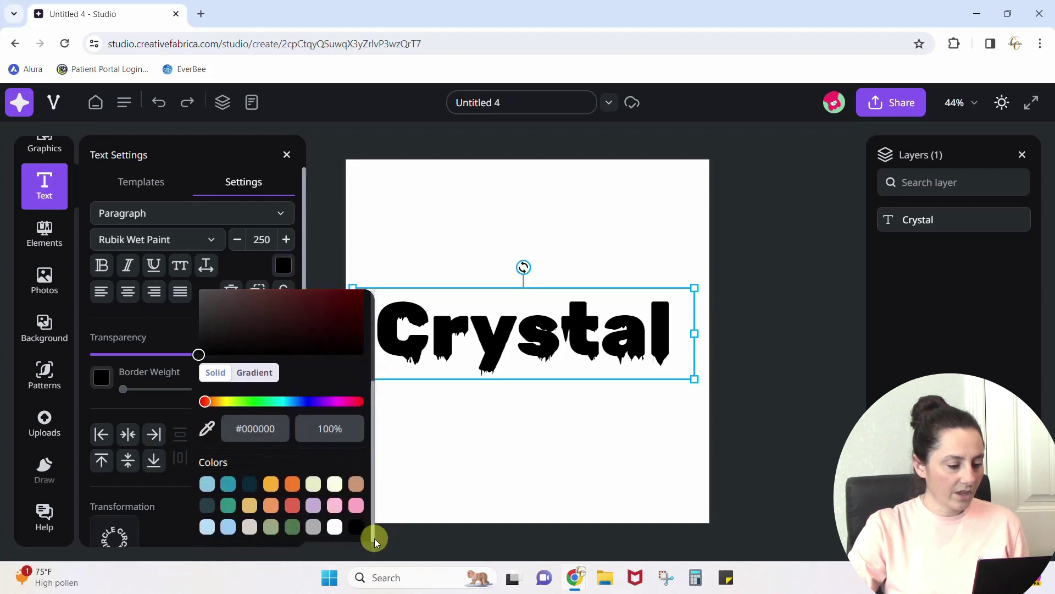
pyautogui.click(230, 489)
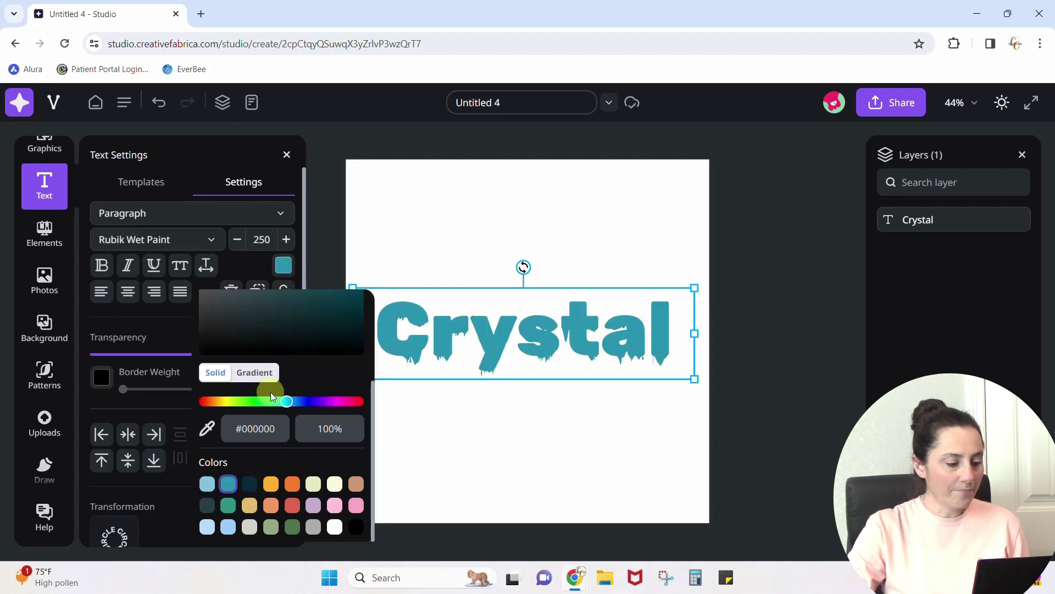
pyautogui.moveTo(286, 401)
pyautogui.mouseDown()
pyautogui.moveTo(330, 408)
pyautogui.moveTo(231, 401)
pyautogui.moveTo(292, 401)
pyautogui.mouseUp()
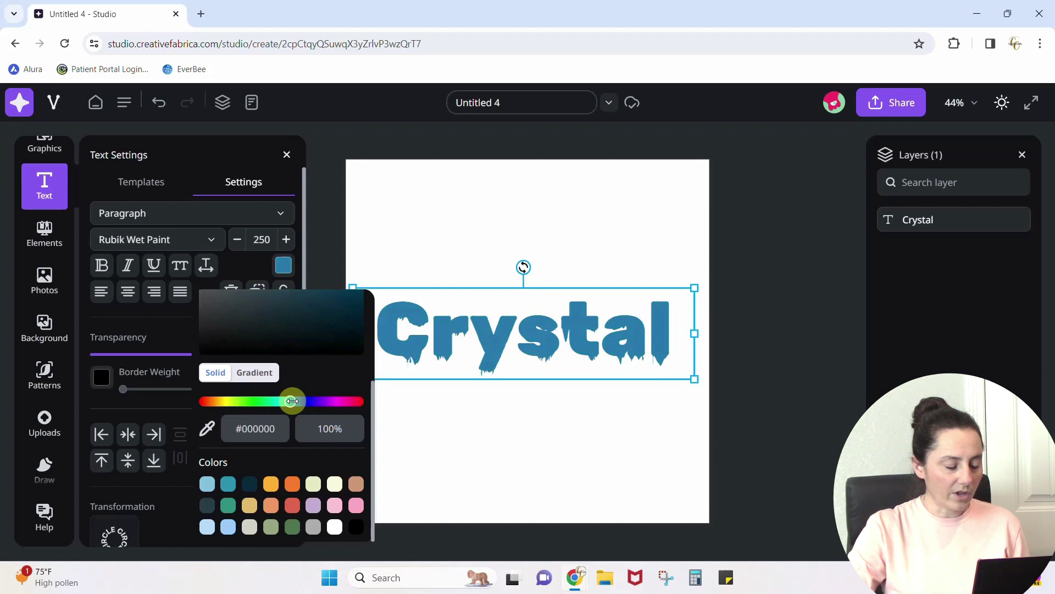
pyautogui.click(207, 430)
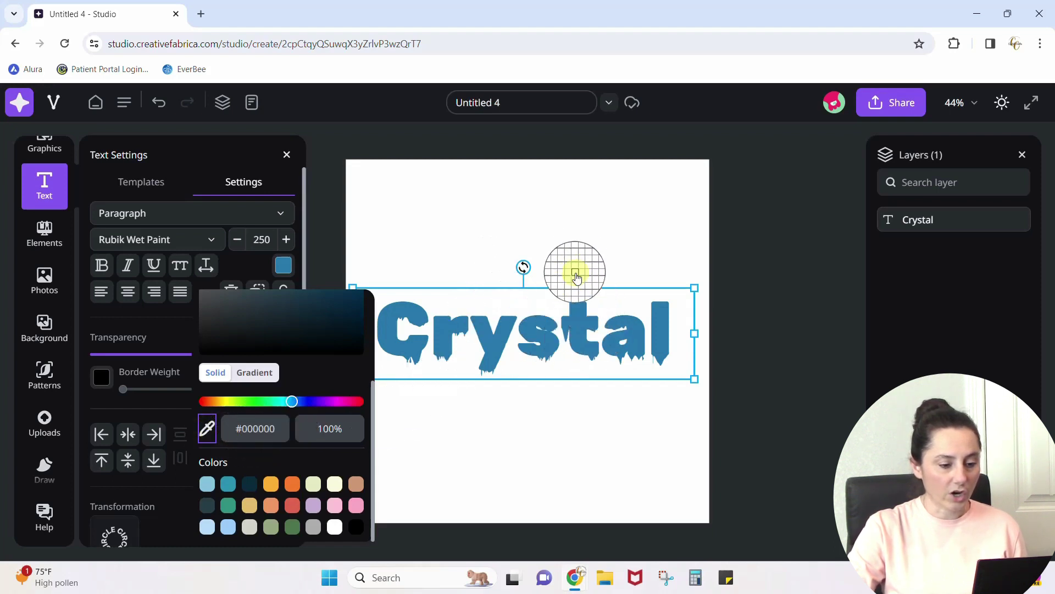
pyautogui.click(206, 443)
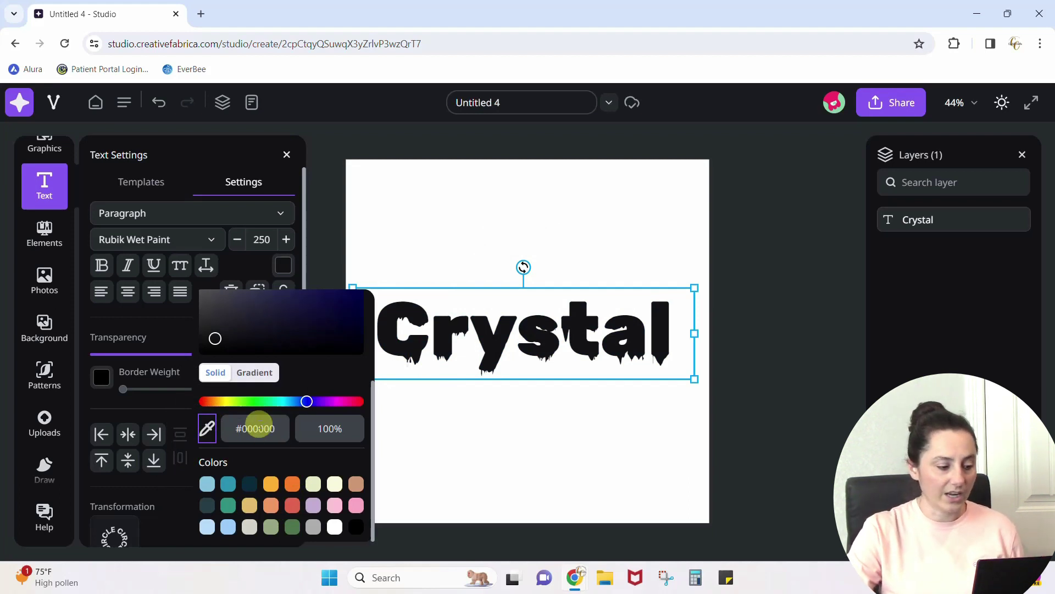
pyautogui.click(227, 484)
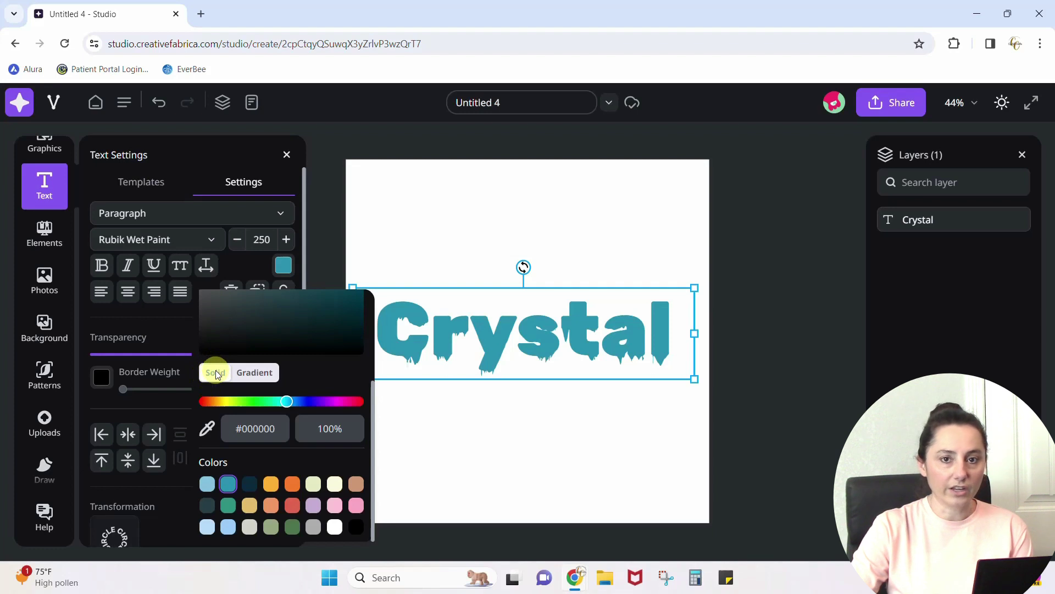
# Step: Switch Crystal's fill to a 90-degree gradient and add stops at 24 and 74
pyautogui.click(257, 375)
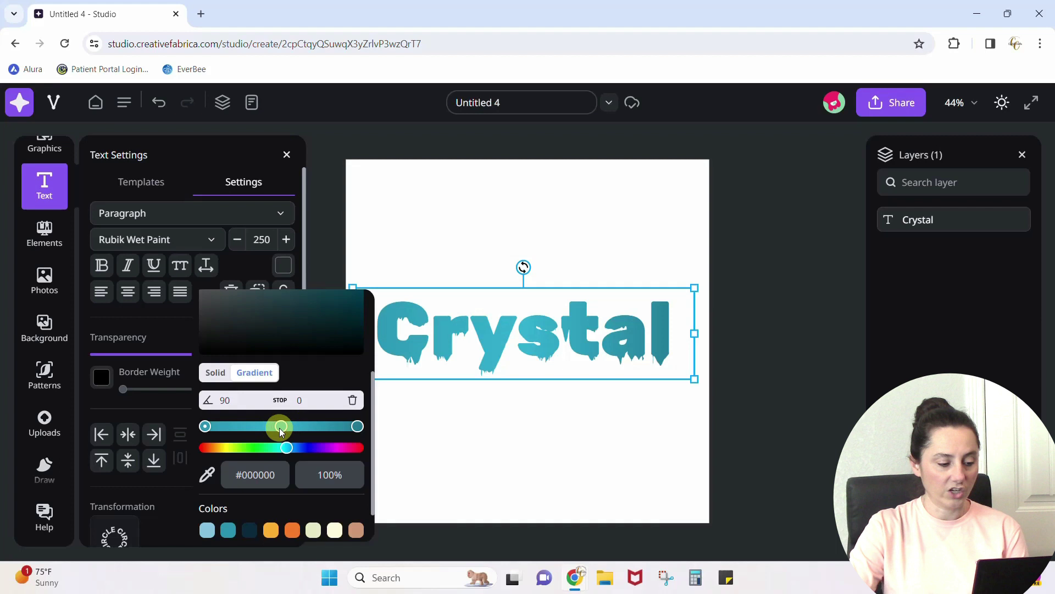
pyautogui.click(242, 427)
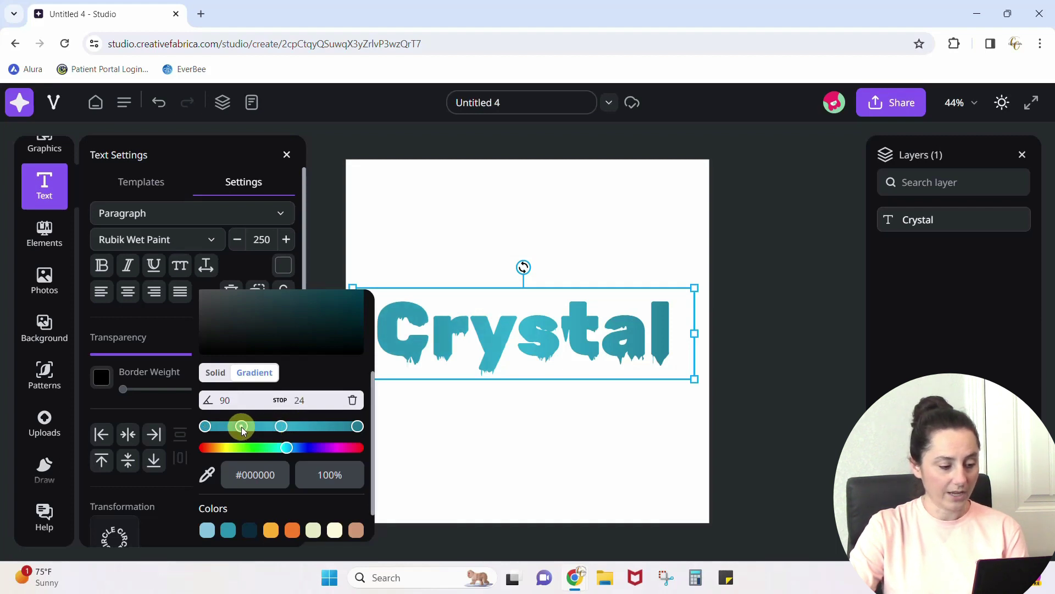
pyautogui.click(318, 426)
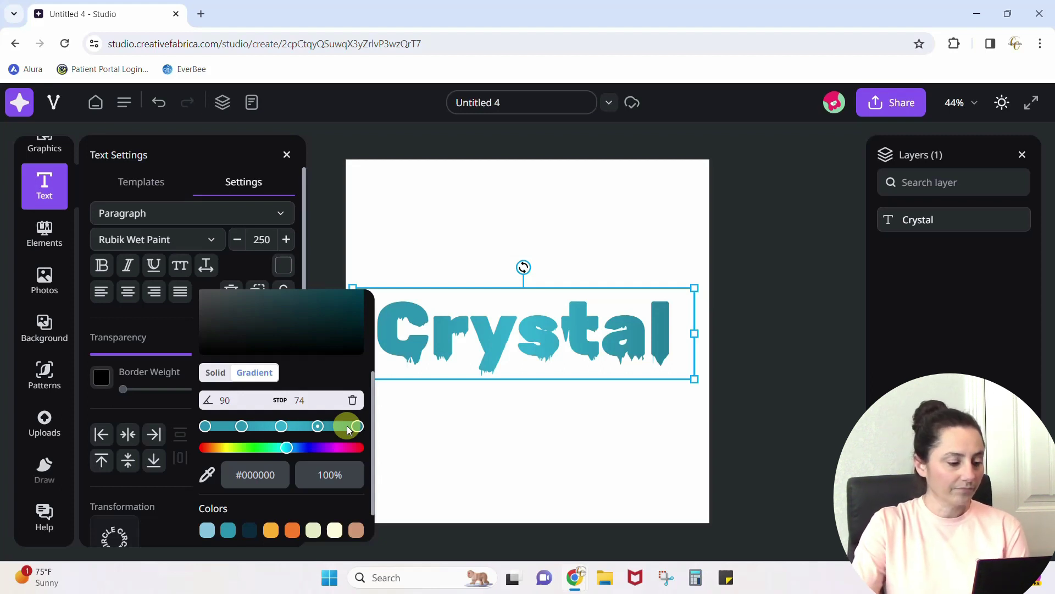
pyautogui.click(206, 426)
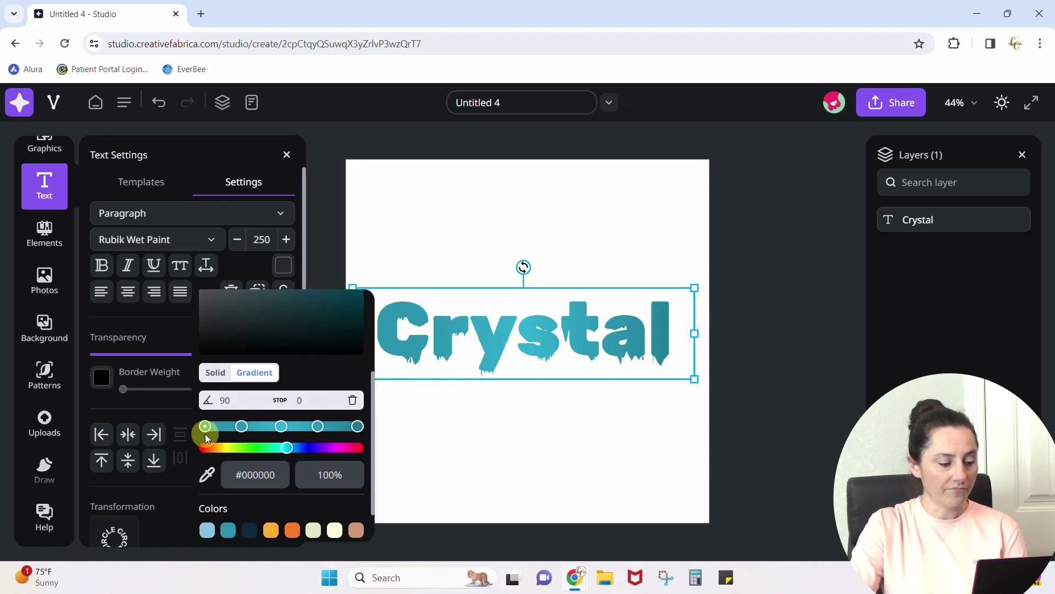
pyautogui.click(228, 531)
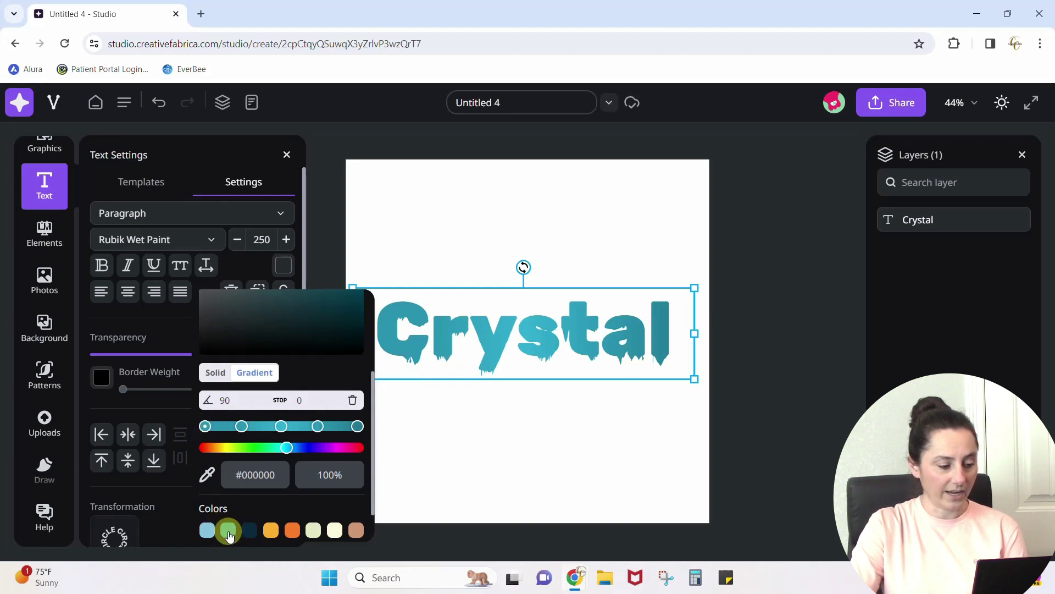
# Step: Colour the gradient stops green, green, blue and purple, then deselect the text to view it
pyautogui.click(243, 427)
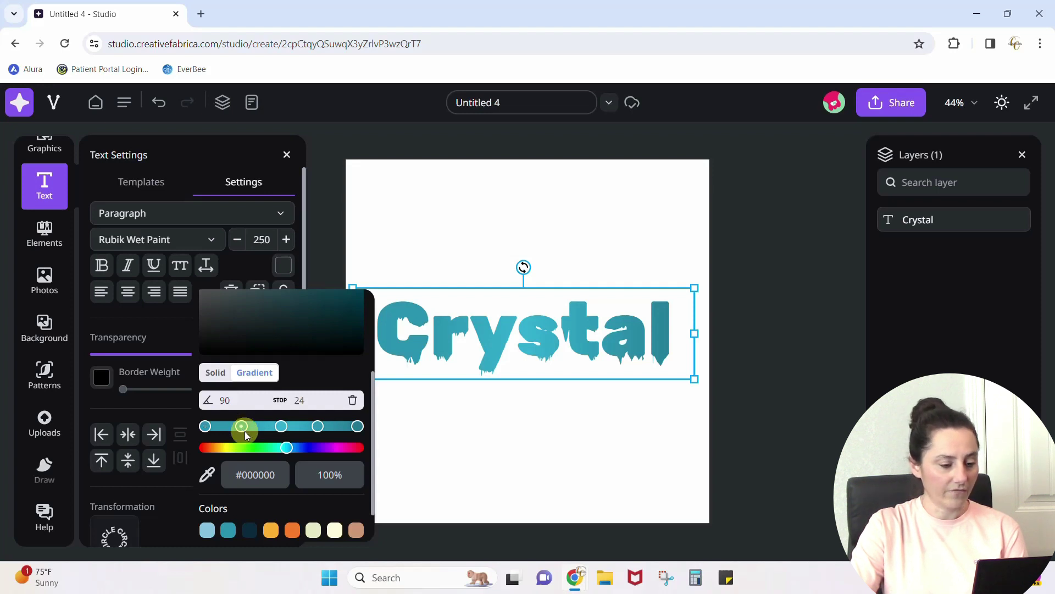
pyautogui.moveTo(290, 446); pyautogui.dragTo(243, 446)
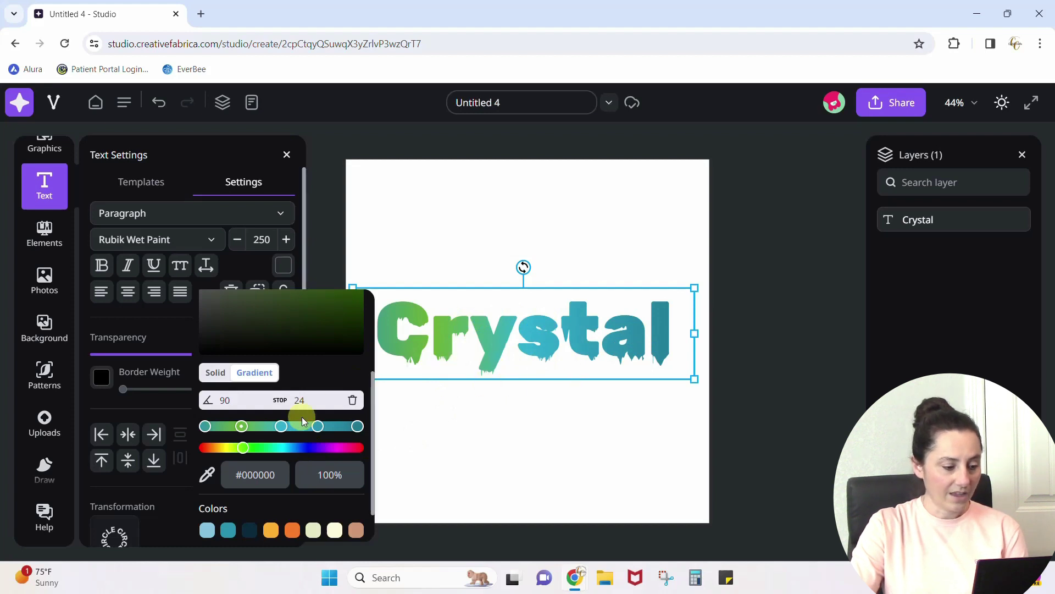
pyautogui.click(281, 426)
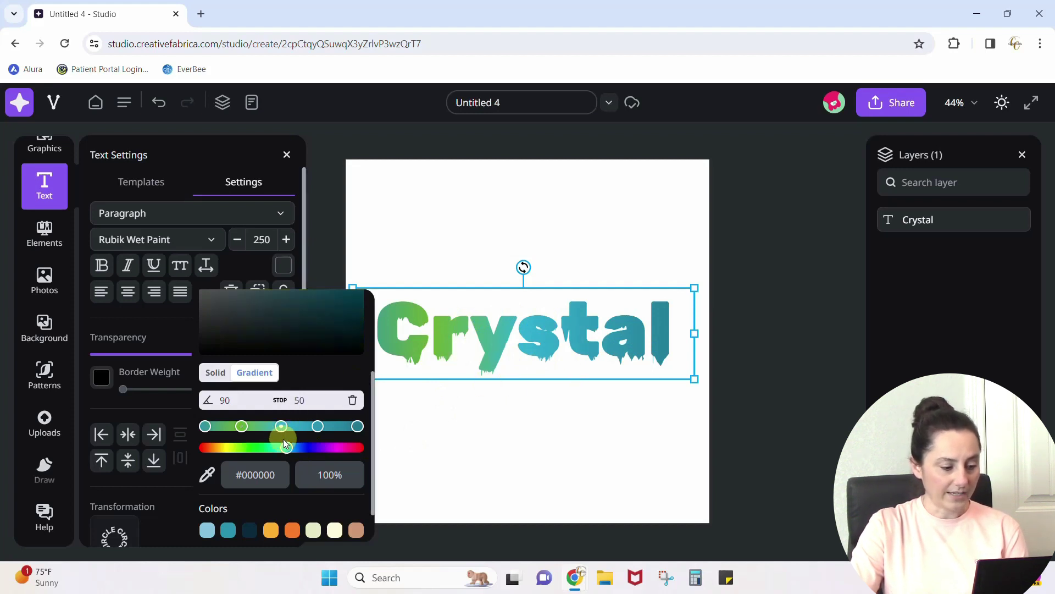
pyautogui.moveTo(284, 443); pyautogui.dragTo(337, 448)
pyautogui.click(318, 426)
pyautogui.click(357, 427)
pyautogui.click(460, 463)
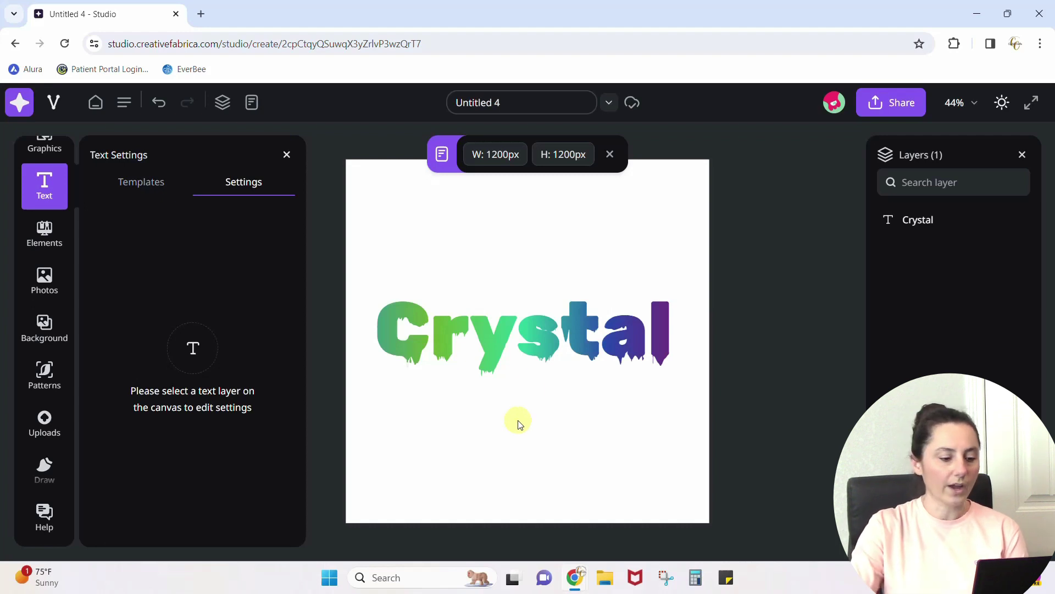
# Step: Delete three of Crystal's gradient stops including purple, then add a new middle stop
pyautogui.click(533, 344)
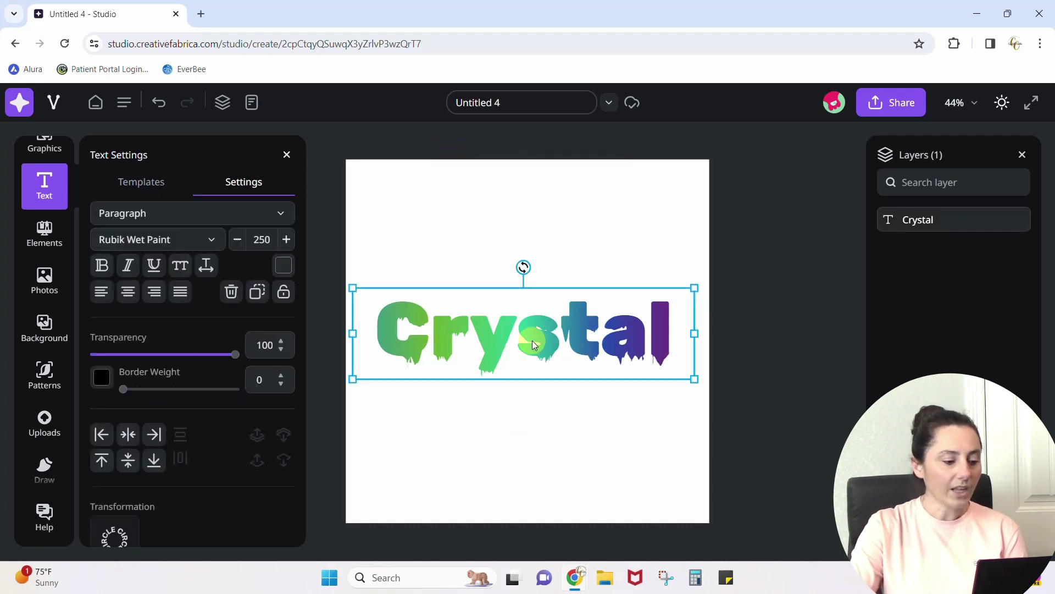
pyautogui.click(283, 266)
pyautogui.scroll(-3, 302, 405)
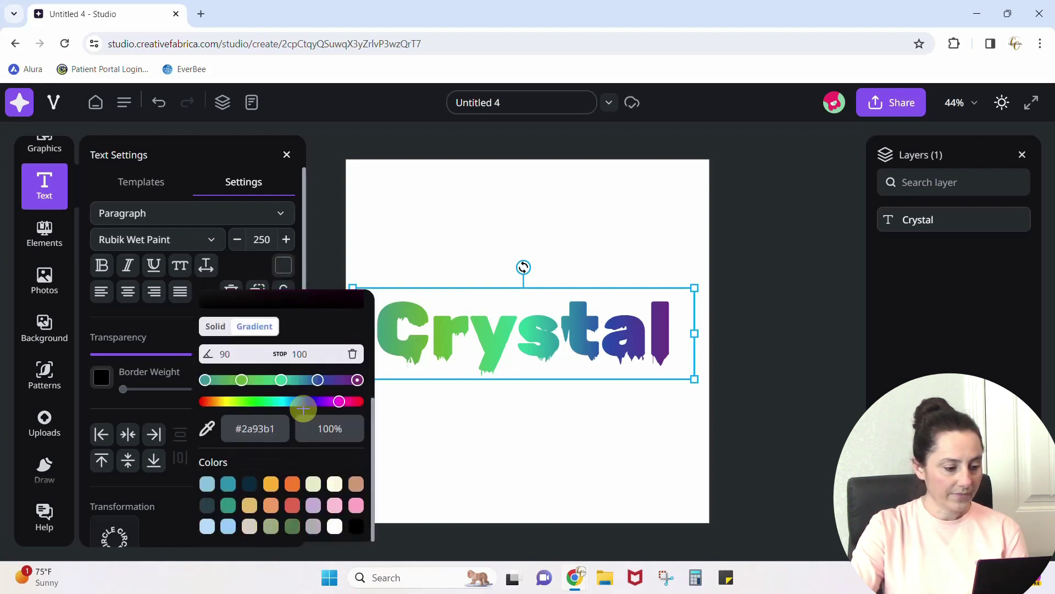
pyautogui.click(354, 355)
pyautogui.click(354, 355)
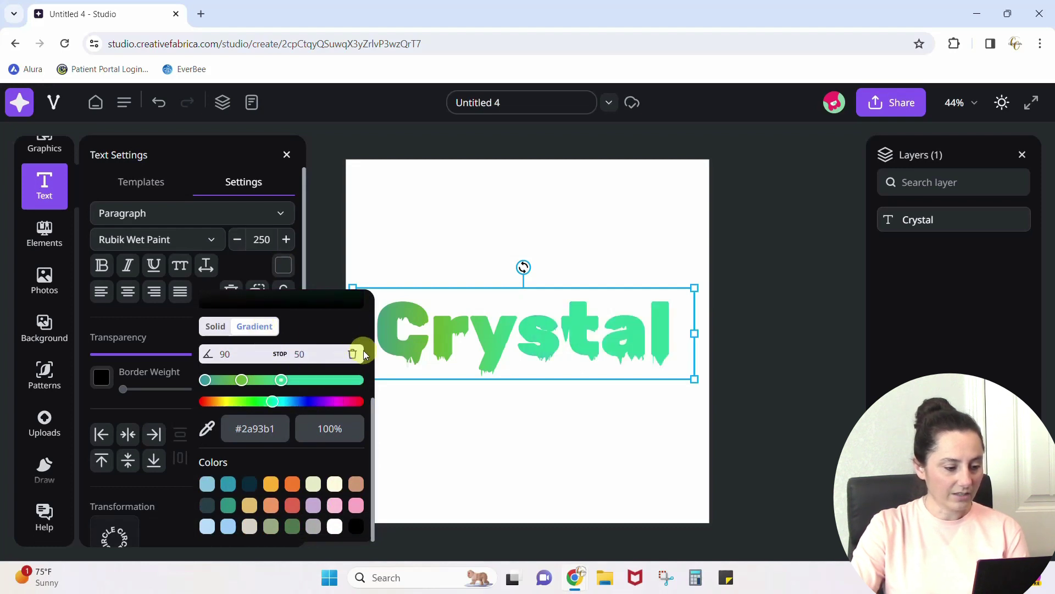
pyautogui.click(354, 355)
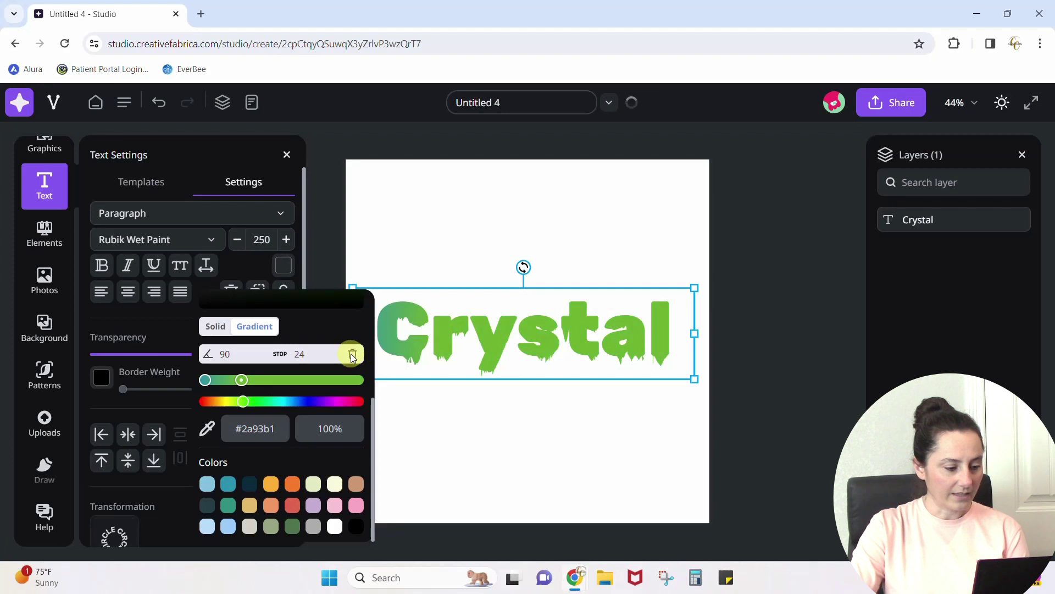
pyautogui.click(217, 381)
pyautogui.click(233, 361)
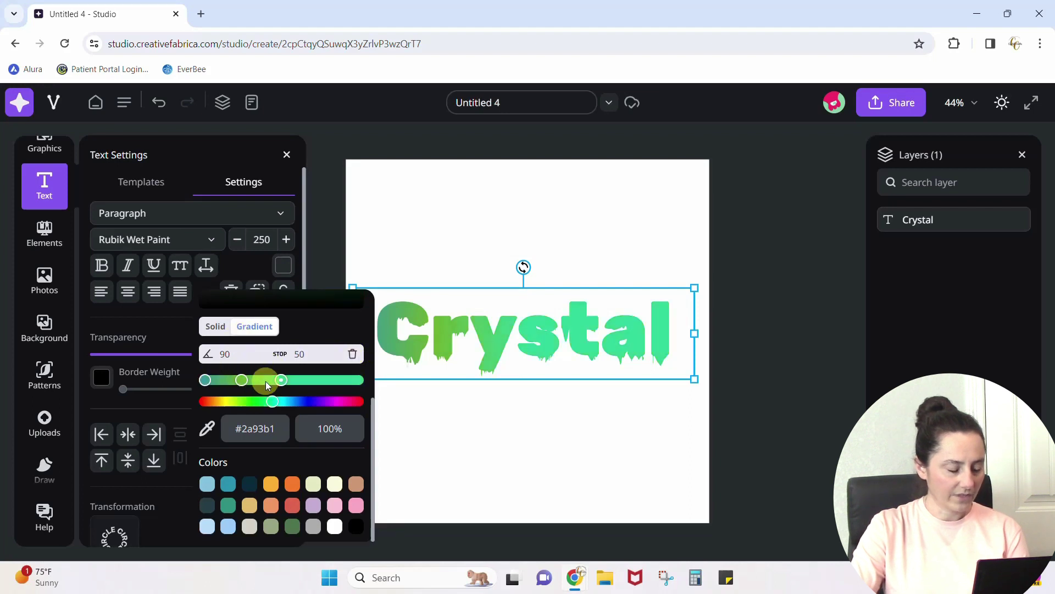
pyautogui.click(245, 381)
# Step: Delete the old text layer and add a new heading reading 'Crystal'
pyautogui.press('Delete')
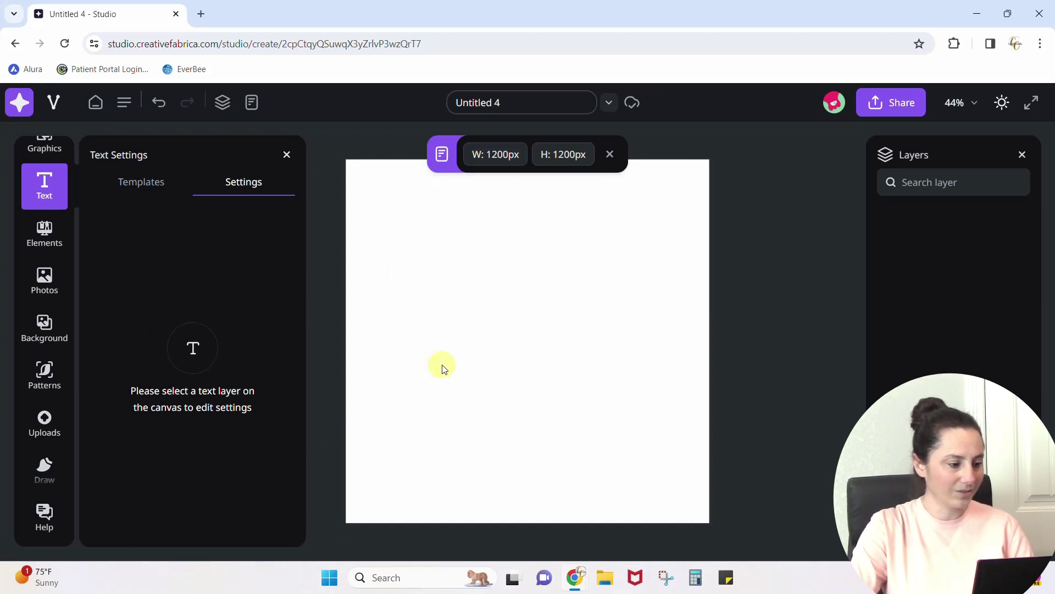
pyautogui.click(48, 190)
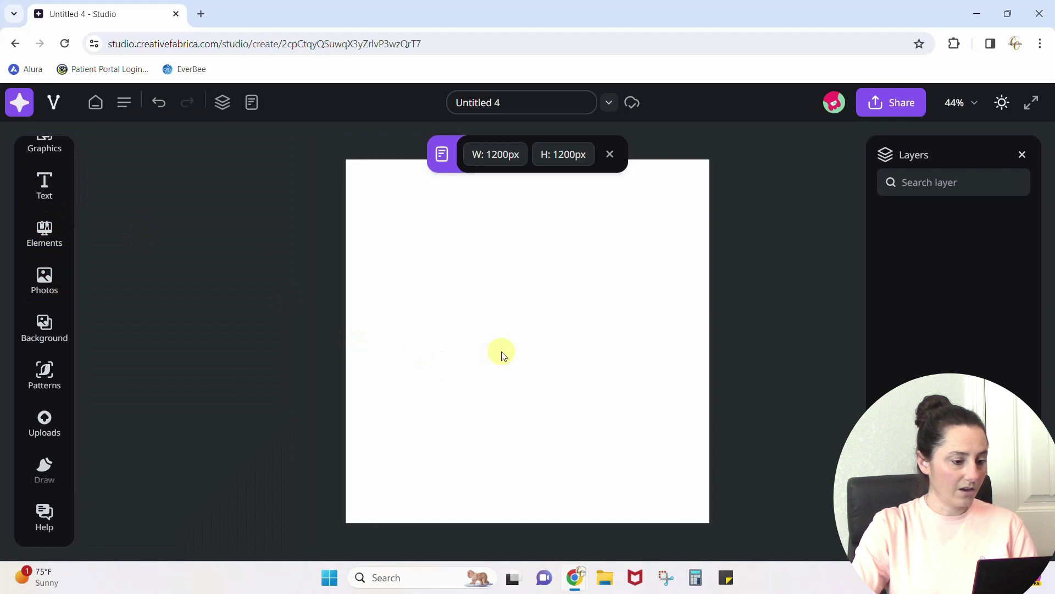
pyautogui.click(44, 186)
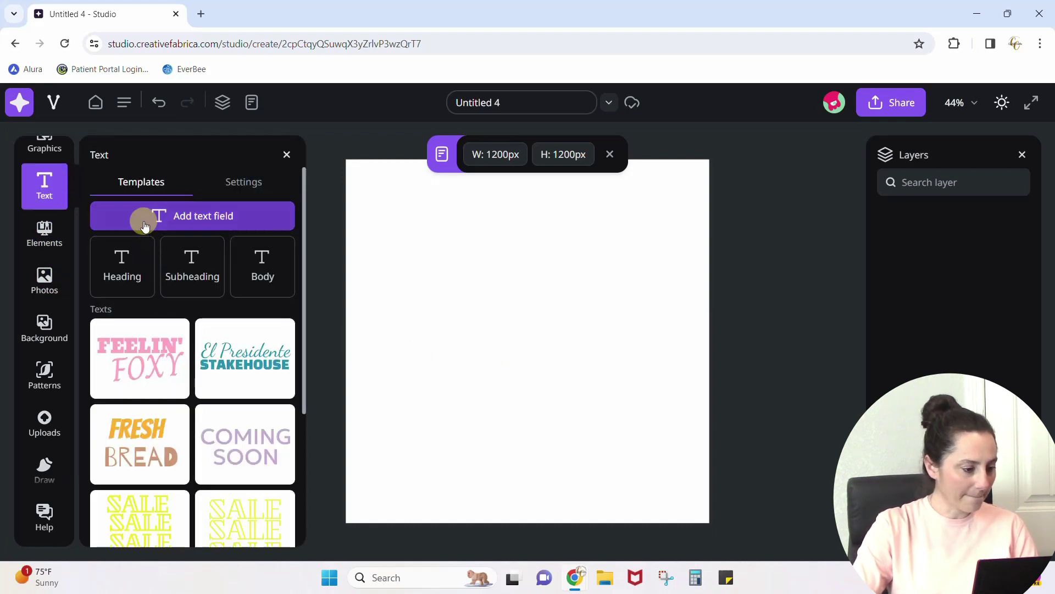
pyautogui.click(123, 266)
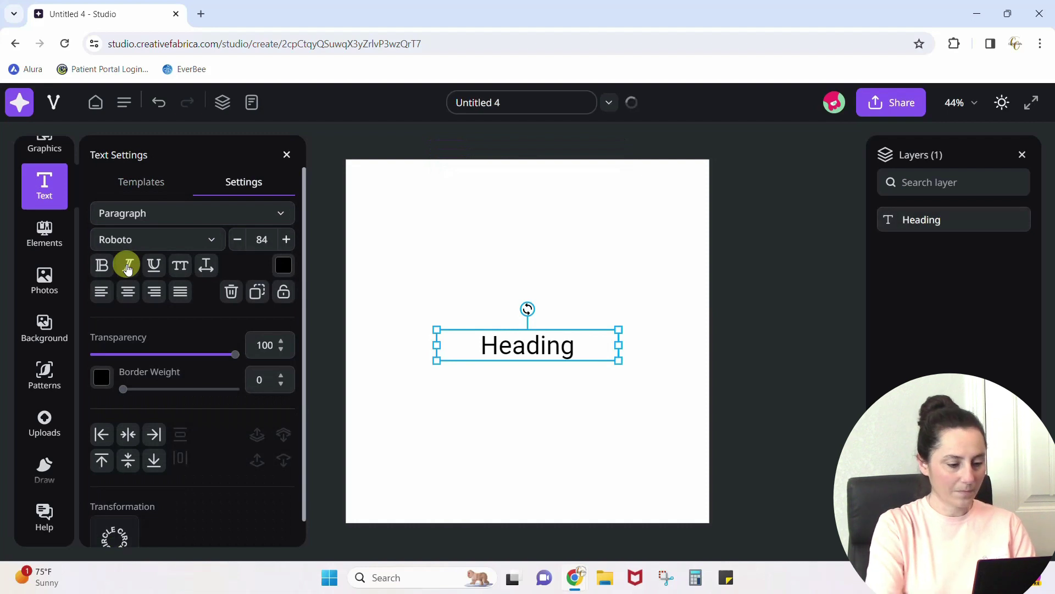
pyautogui.click(487, 344)
pyautogui.doubleClick(558, 345)
pyautogui.write('C')
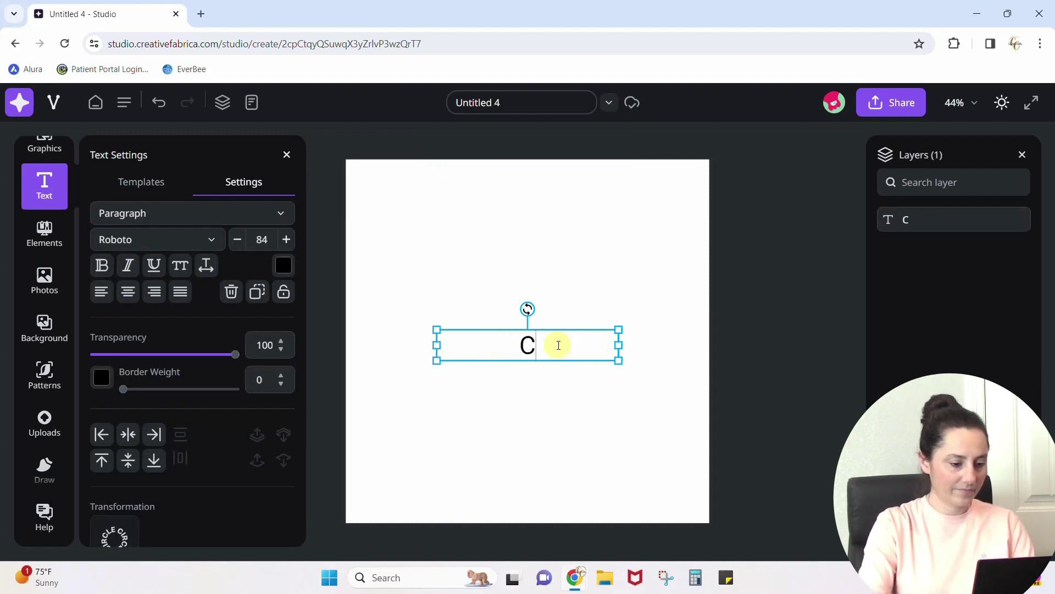
pyautogui.write('rystal')
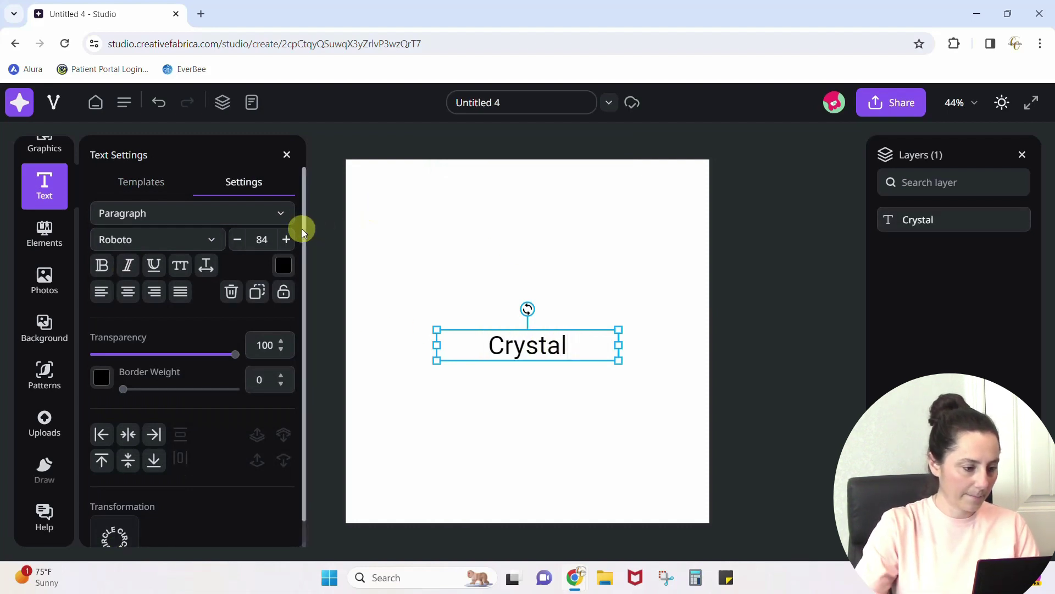
# Step: Apply the Rubik Wet Paint font to the new Crystal text
pyautogui.click(211, 242)
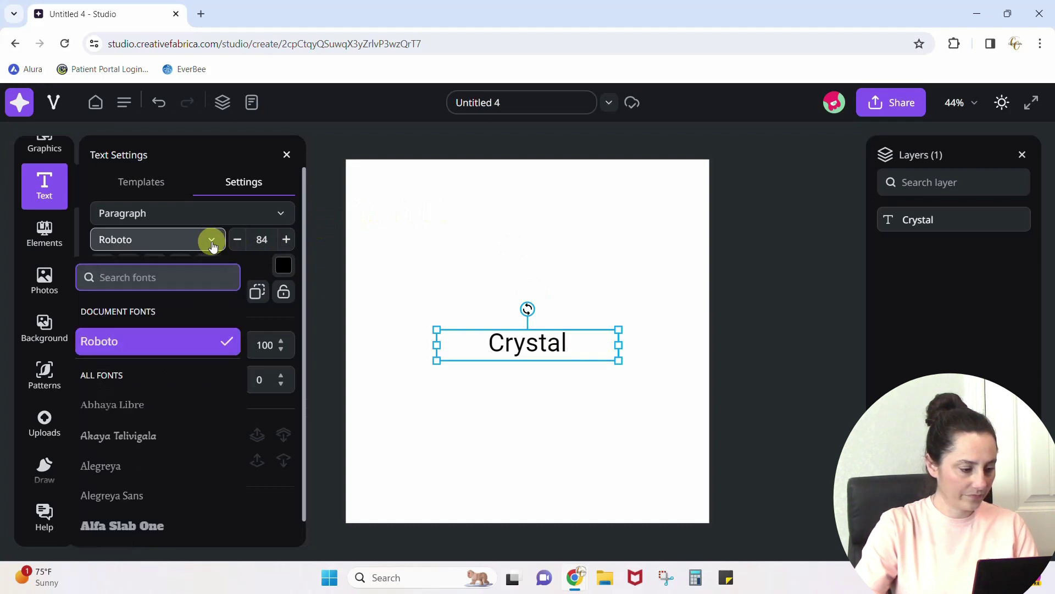
pyautogui.scroll(-15, 186, 392)
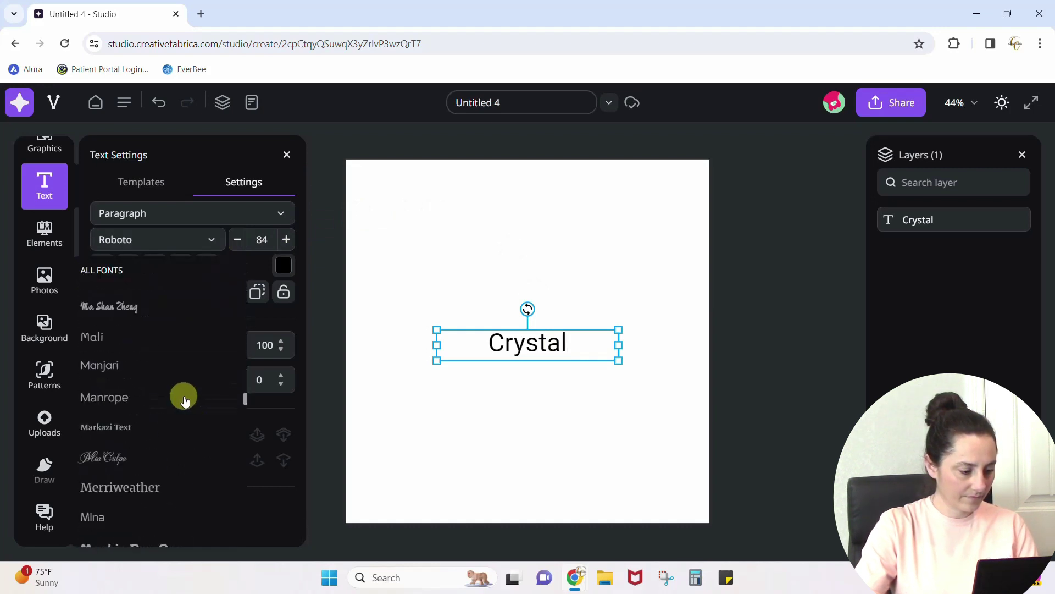
pyautogui.scroll(-15, 185, 401)
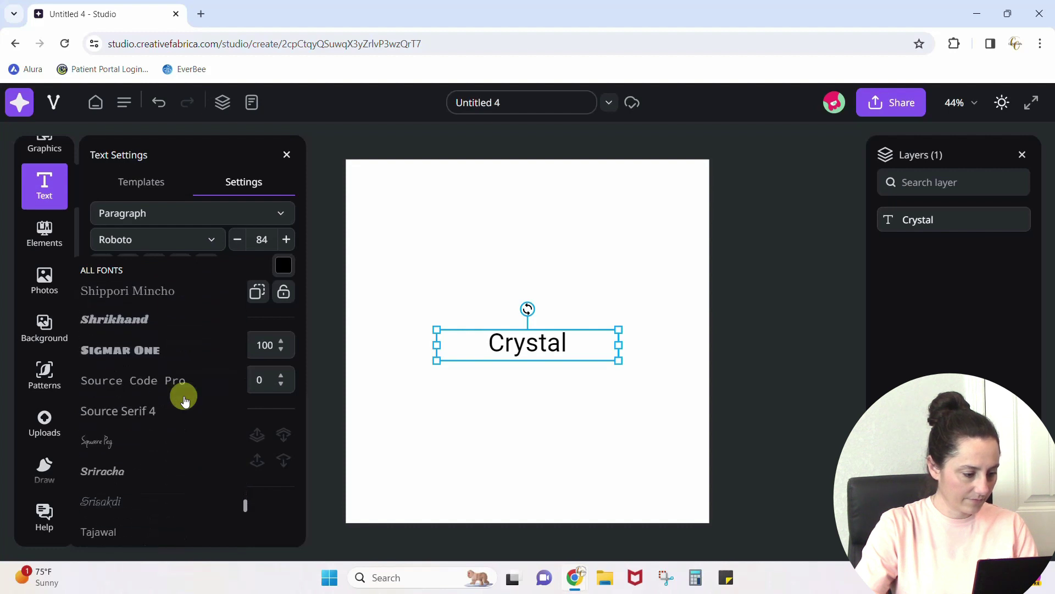
pyautogui.scroll(-3, 184, 400)
pyautogui.scroll(8, 185, 401)
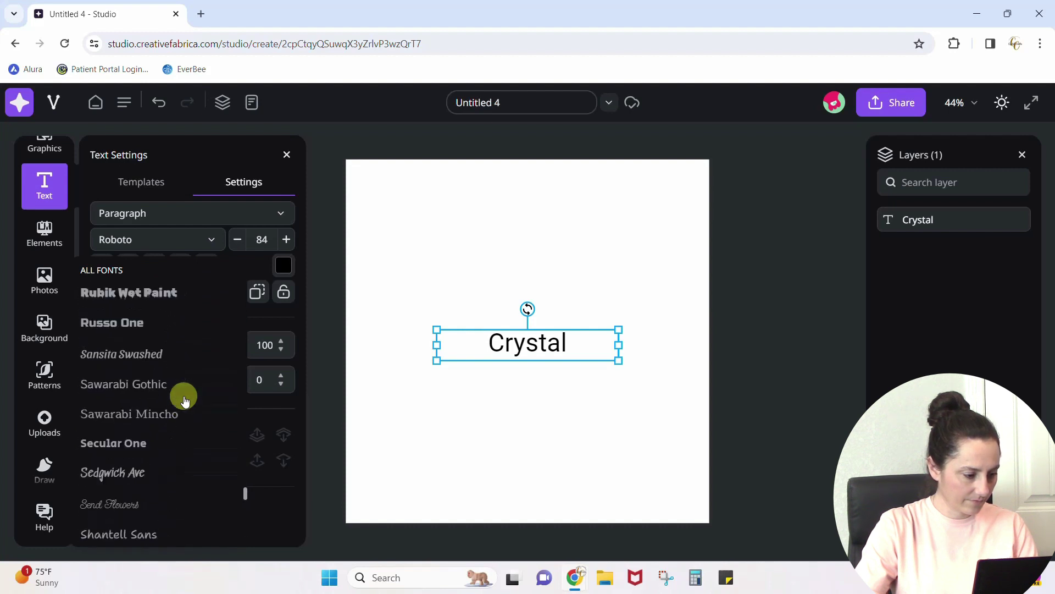
pyautogui.scroll(2, 185, 401)
pyautogui.click(182, 363)
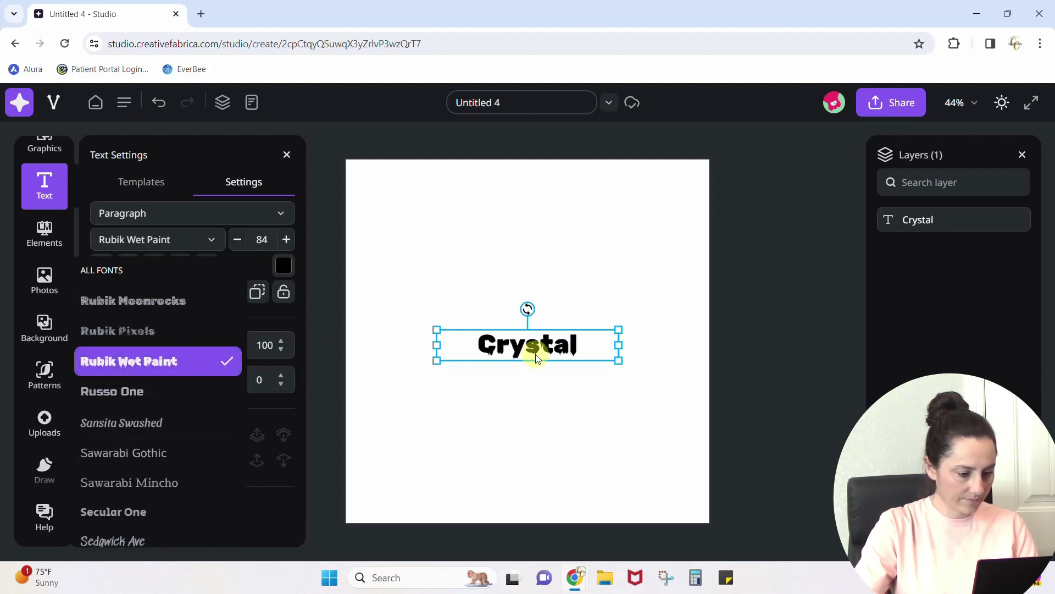
# Step: Enlarge the Crystal text to size 271 and centre it across the canvas
pyautogui.moveTo(437, 345); pyautogui.dragTo(502, 330)
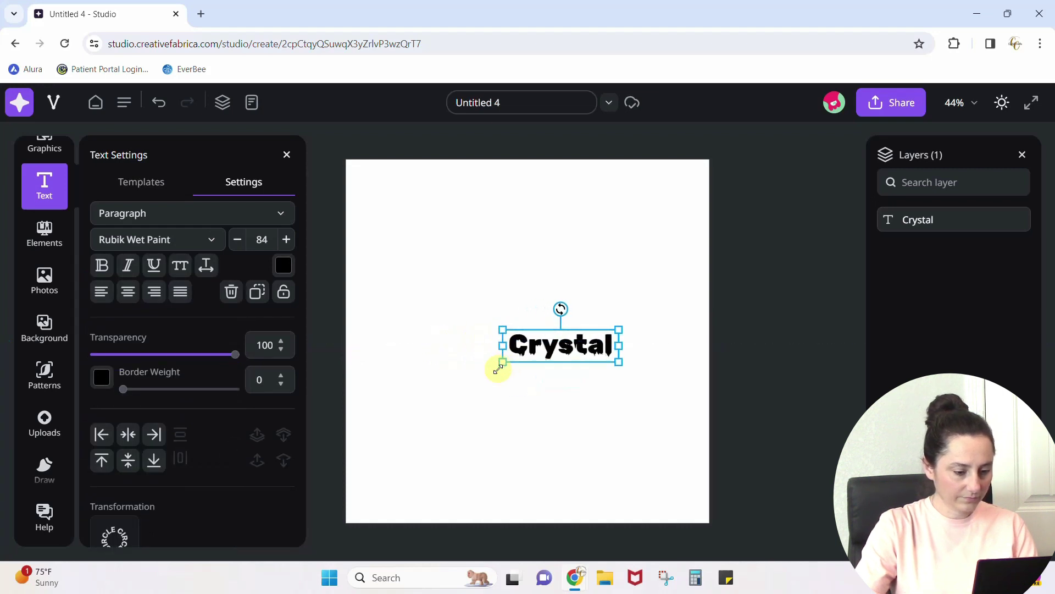
pyautogui.moveTo(498, 369); pyautogui.dragTo(395, 440)
pyautogui.moveTo(619, 324); pyautogui.dragTo(702, 280)
pyautogui.moveTo(594, 358); pyautogui.dragTo(588, 337)
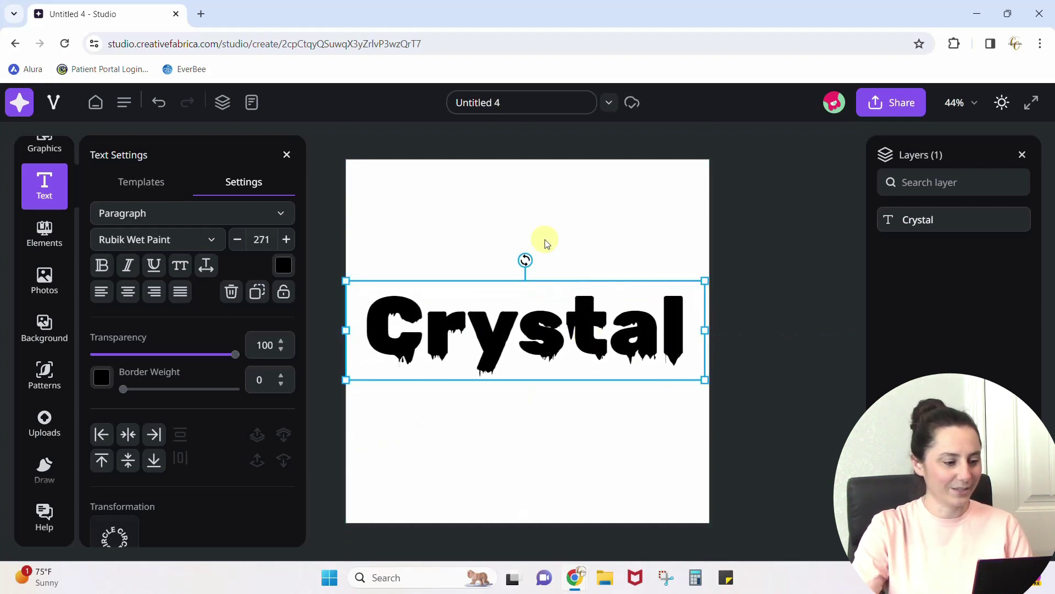
# Step: Give the Crystal text a teal swatch fill and turn it into a gradient
pyautogui.click(284, 263)
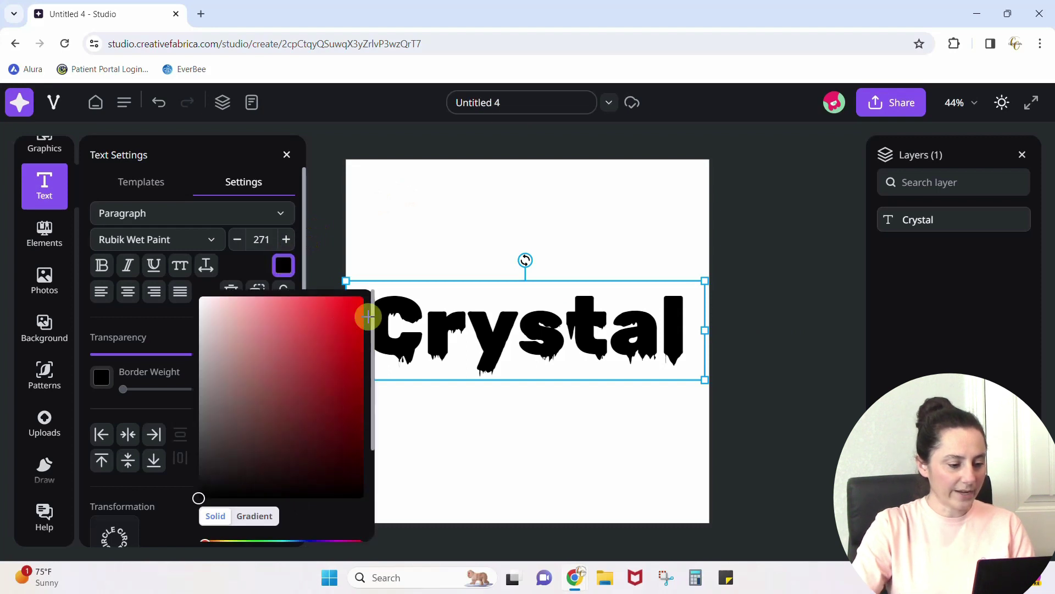
pyautogui.moveTo(373, 322); pyautogui.dragTo(355, 447)
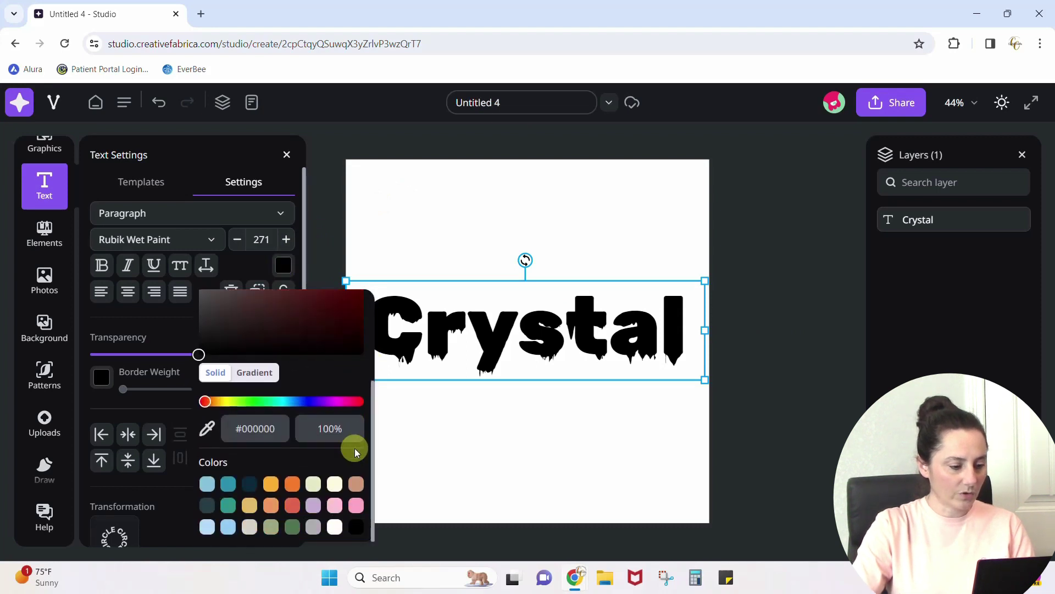
pyautogui.click(264, 374)
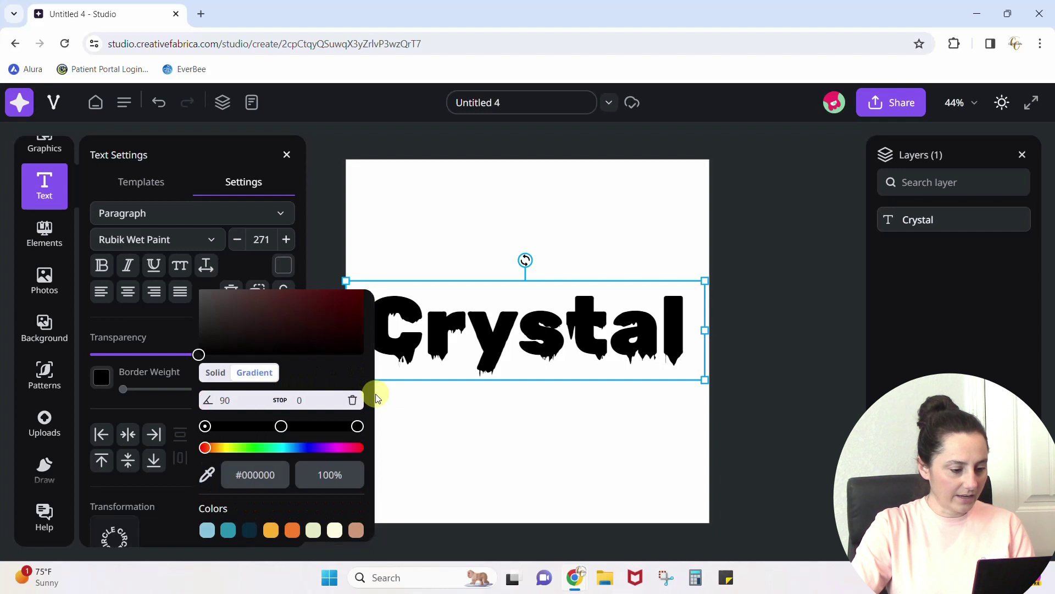
pyautogui.moveTo(372, 394); pyautogui.dragTo(318, 458)
pyautogui.click(226, 486)
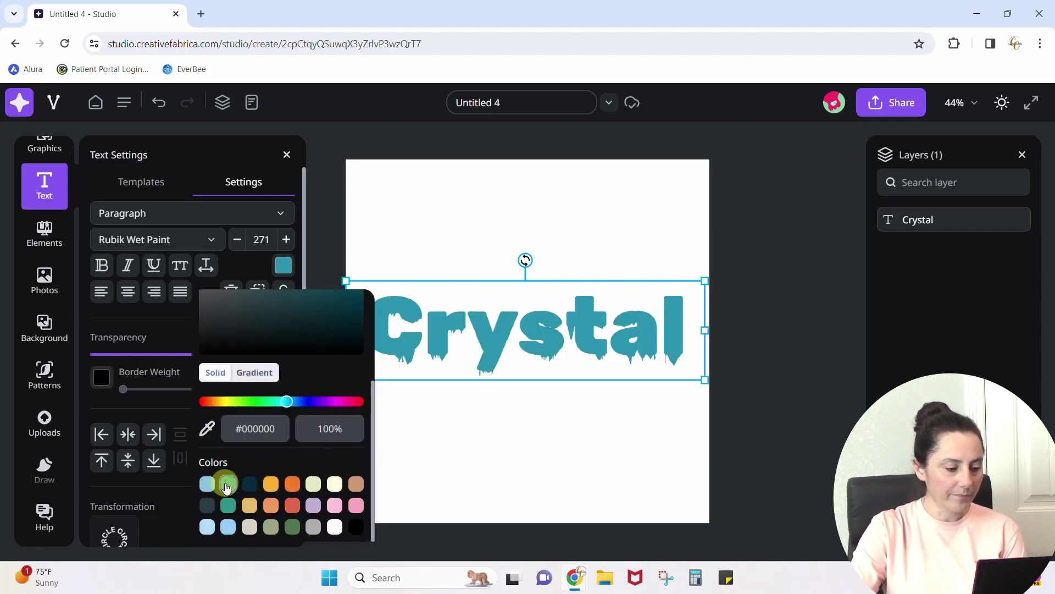
pyautogui.click(258, 373)
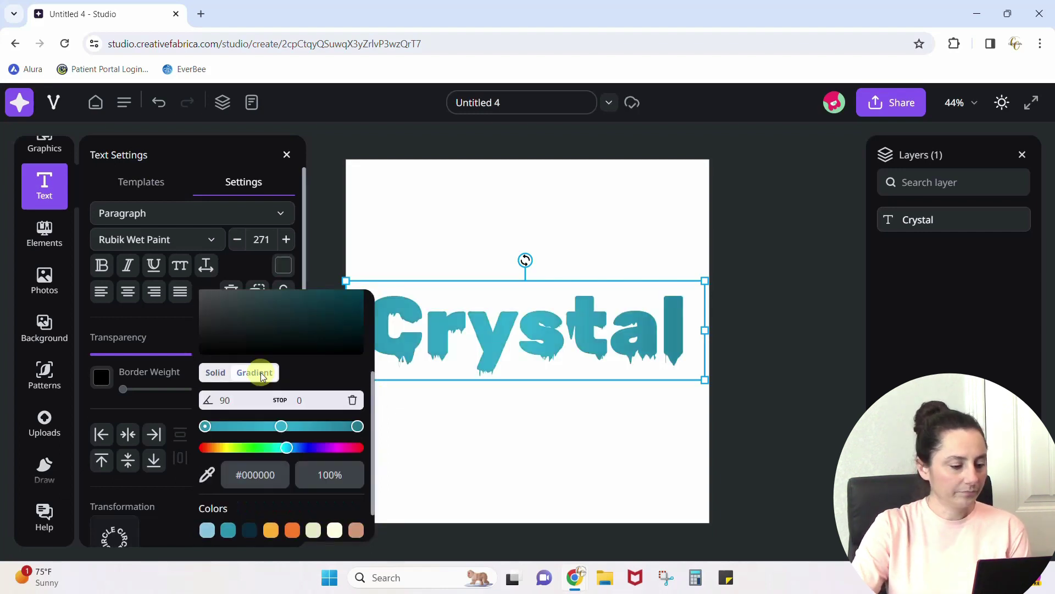
# Step: Add gradient stops at 20 and 82 and lighten the stop at 20
pyautogui.click(236, 426)
pyautogui.click(331, 426)
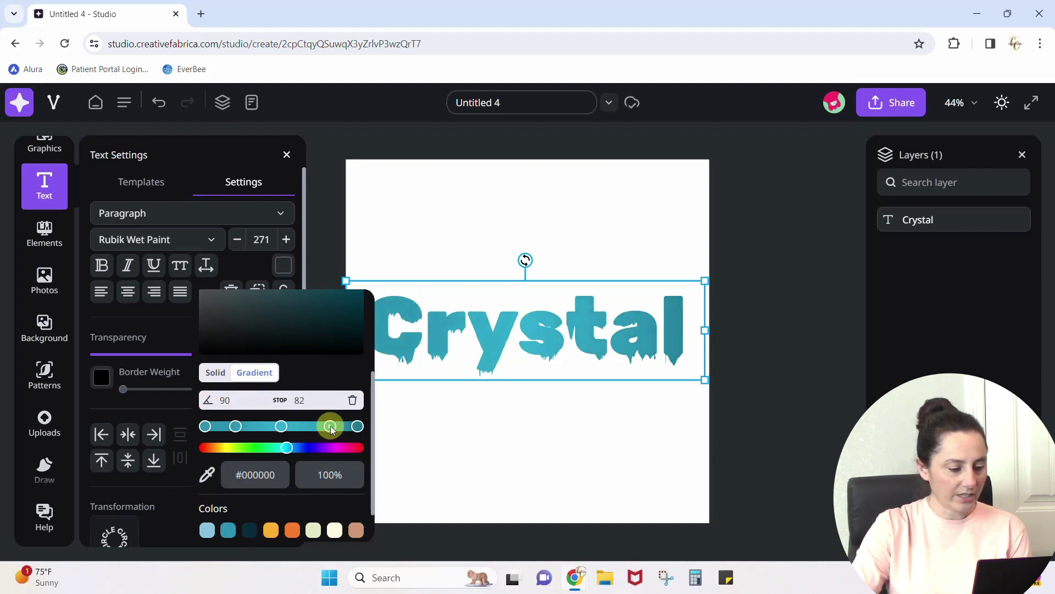
pyautogui.click(236, 425)
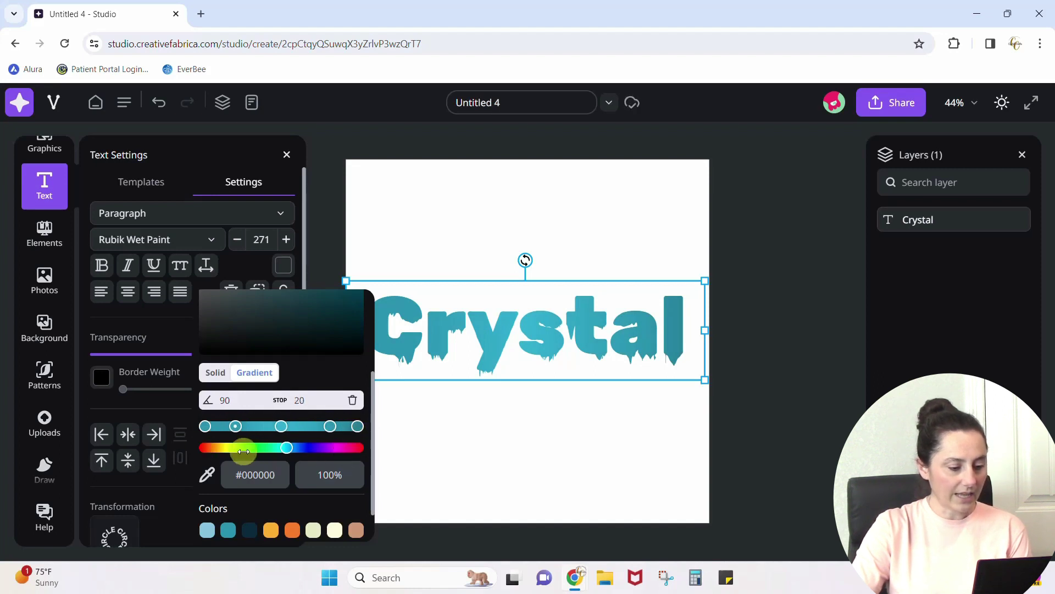
pyautogui.moveTo(374, 456); pyautogui.dragTo(377, 388)
pyautogui.moveTo(324, 339); pyautogui.dragTo(271, 306)
# Step: Make the middle gradient stop a light pink magenta
pyautogui.scroll(-3, 295, 378)
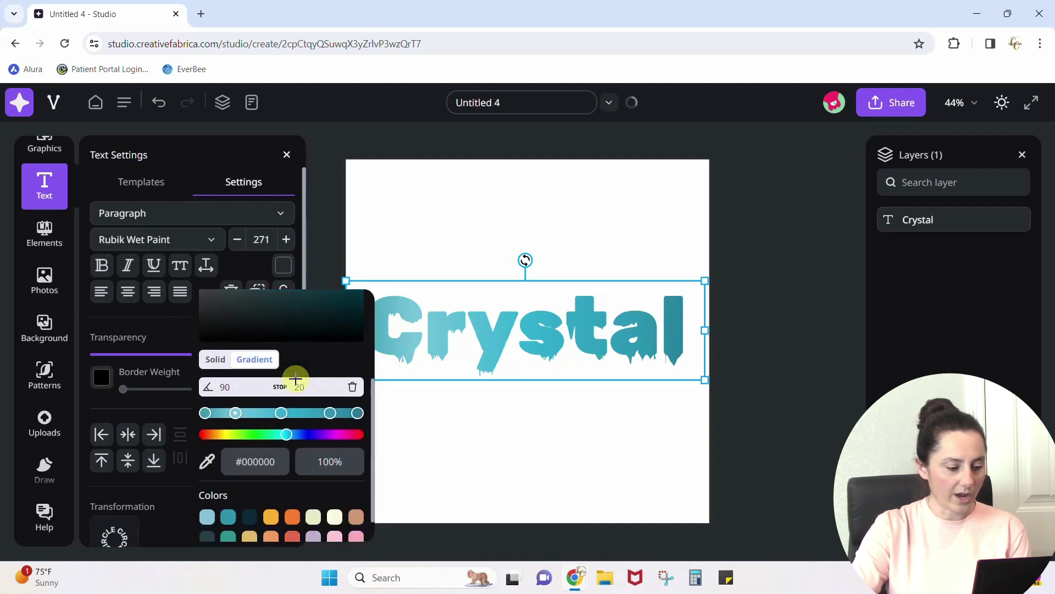
pyautogui.click(282, 413)
pyautogui.moveTo(286, 435); pyautogui.dragTo(309, 434)
pyautogui.moveTo(334, 435); pyautogui.dragTo(346, 434)
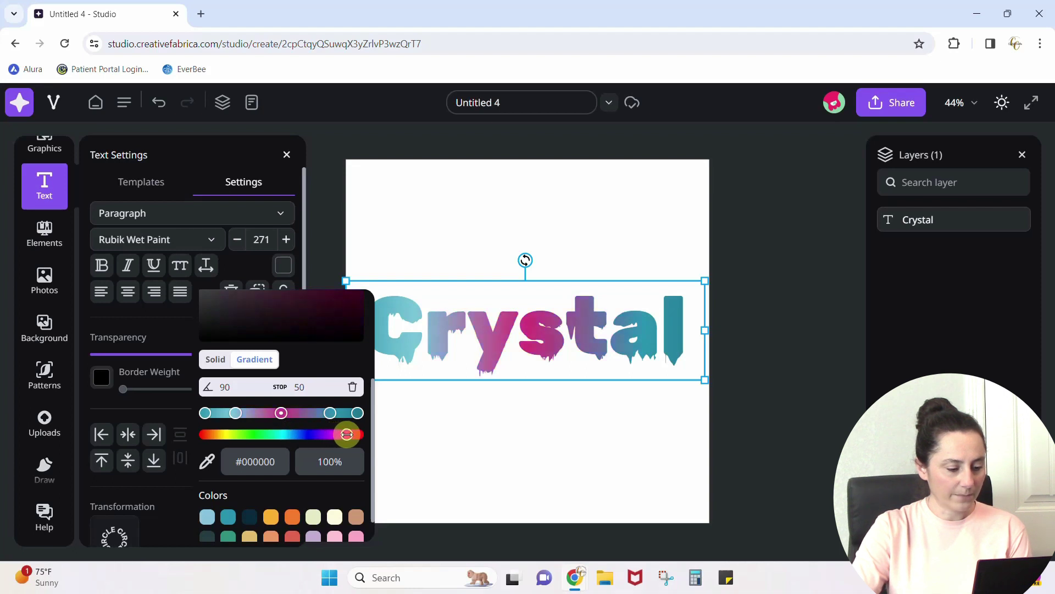
pyautogui.scroll(3, 347, 434)
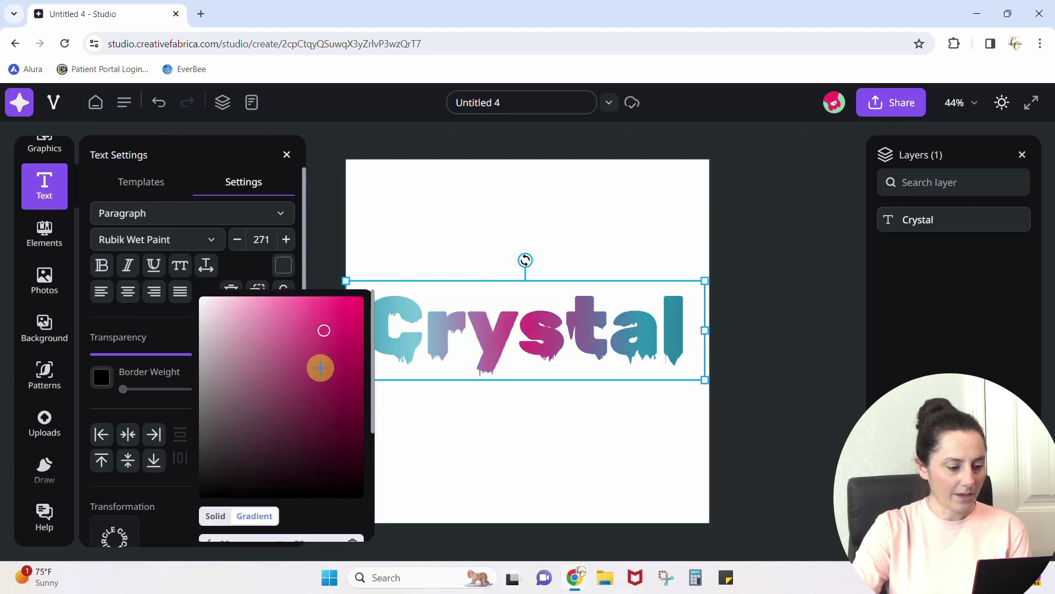
pyautogui.moveTo(323, 332); pyautogui.dragTo(272, 314)
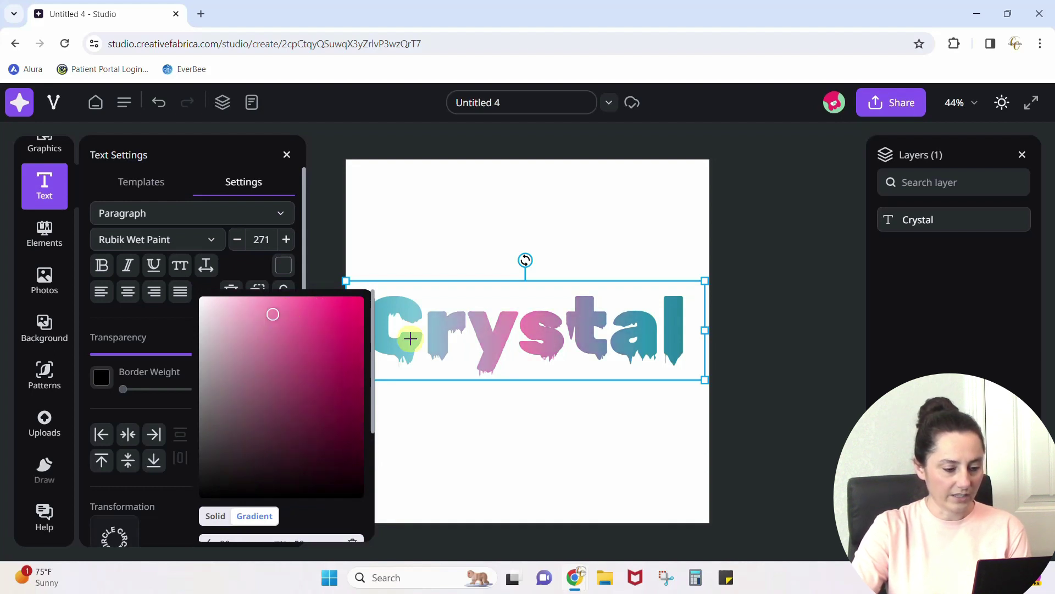
# Step: Turn the stop at 82 magenta and lighten the last stop to pale blue
pyautogui.scroll(-1, 332, 417)
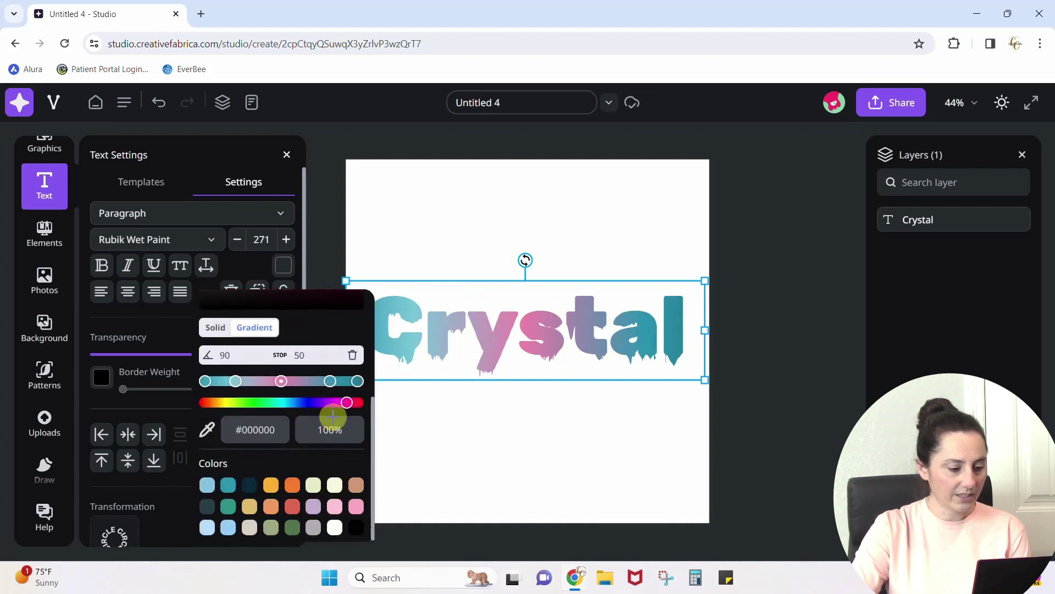
pyautogui.click(329, 381)
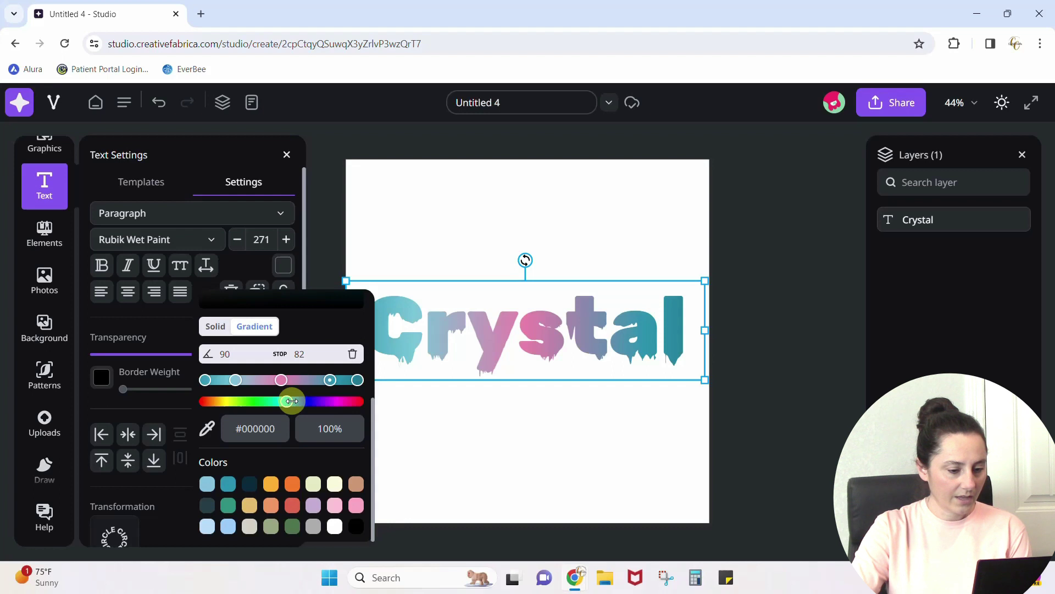
pyautogui.moveTo(291, 401); pyautogui.dragTo(339, 398)
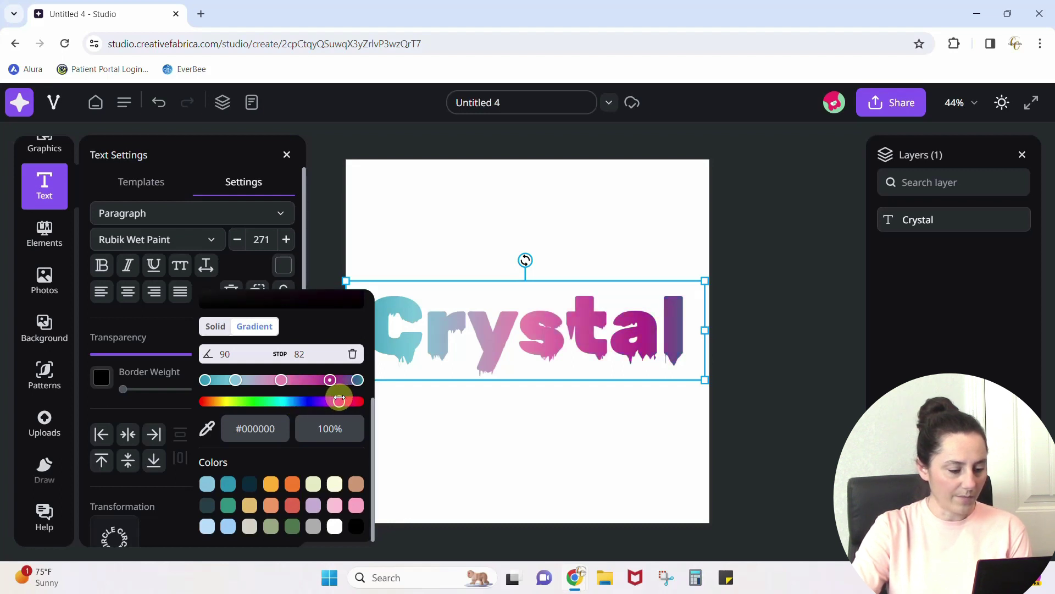
pyautogui.scroll(3, 337, 395)
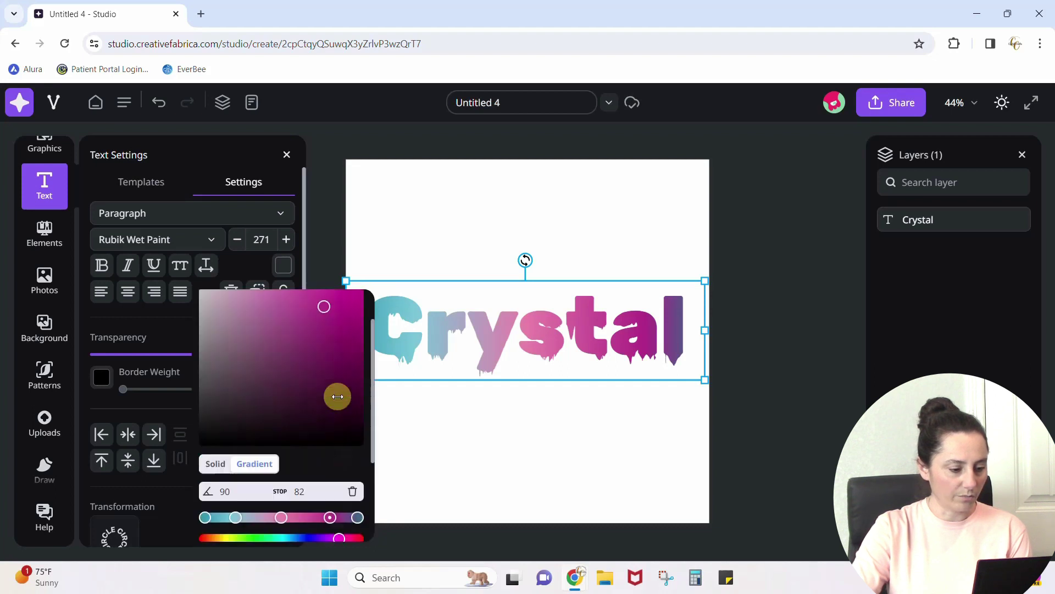
pyautogui.moveTo(323, 354); pyautogui.dragTo(256, 395)
pyautogui.scroll(-3, 255, 395)
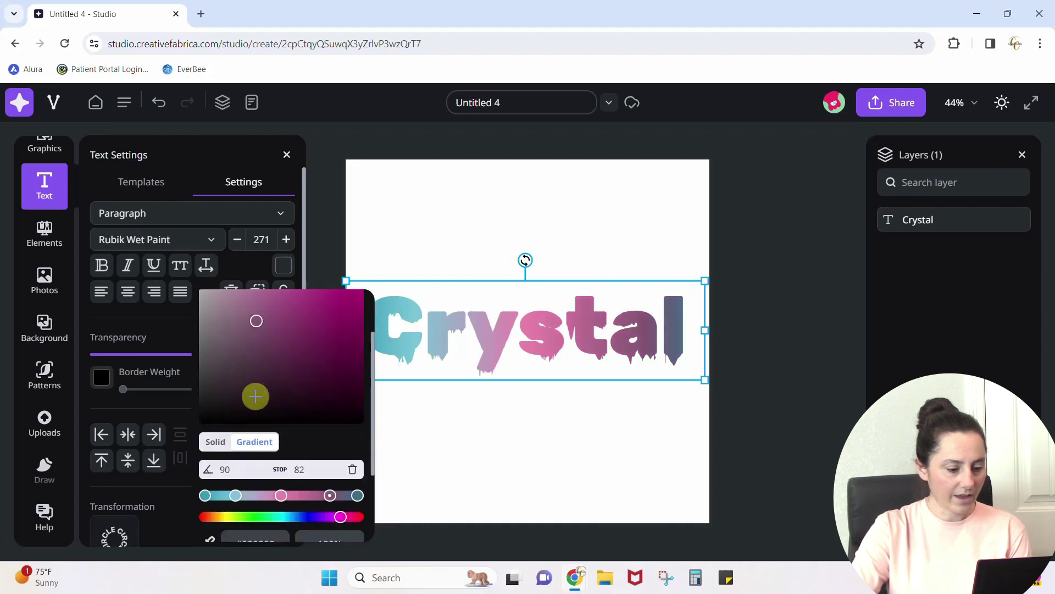
pyautogui.click(357, 380)
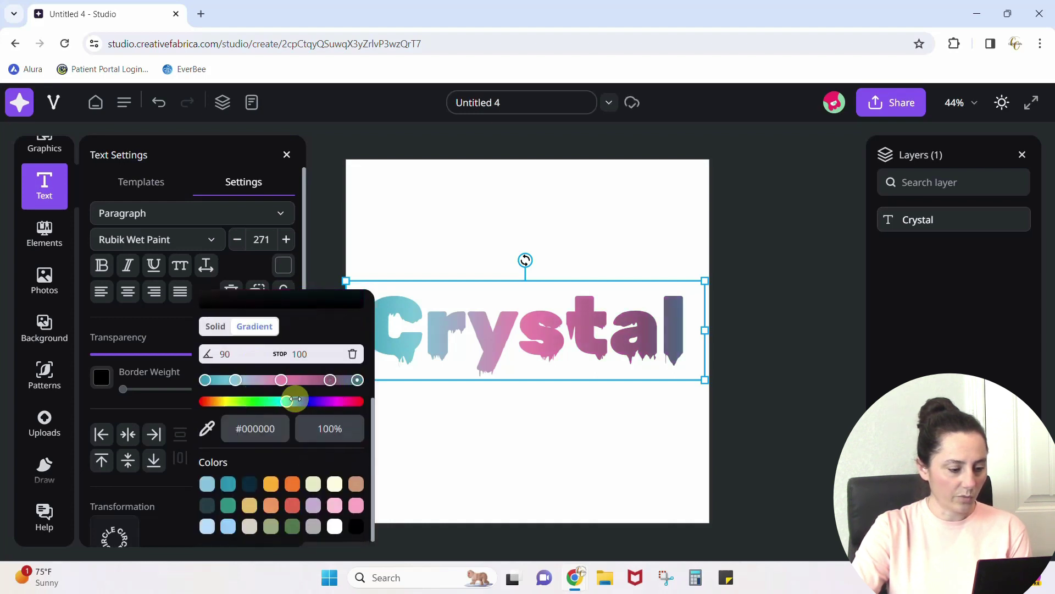
pyautogui.scroll(3, 294, 398)
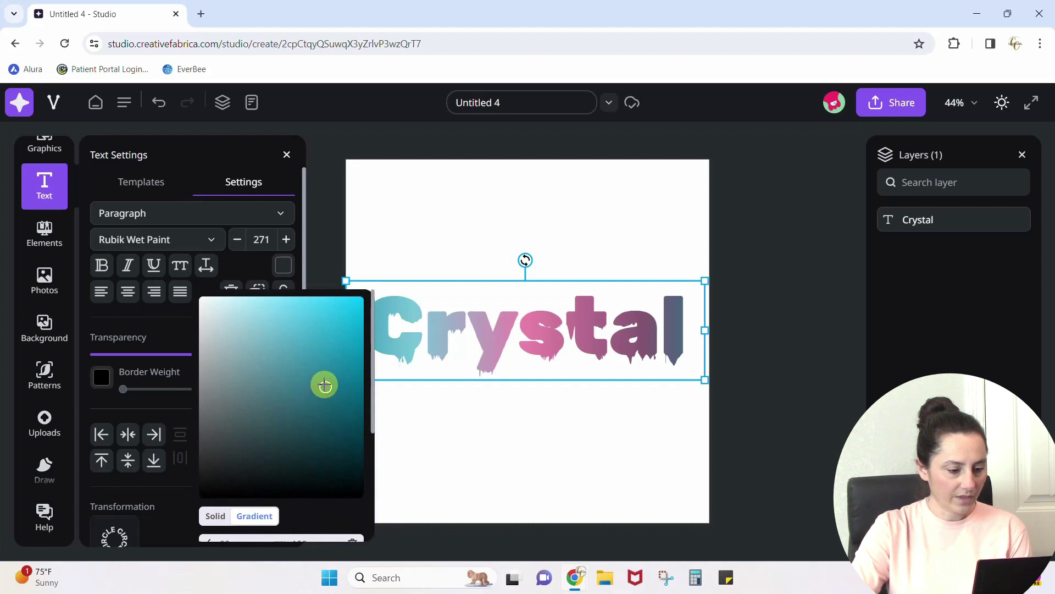
pyautogui.moveTo(323, 384); pyautogui.dragTo(256, 305)
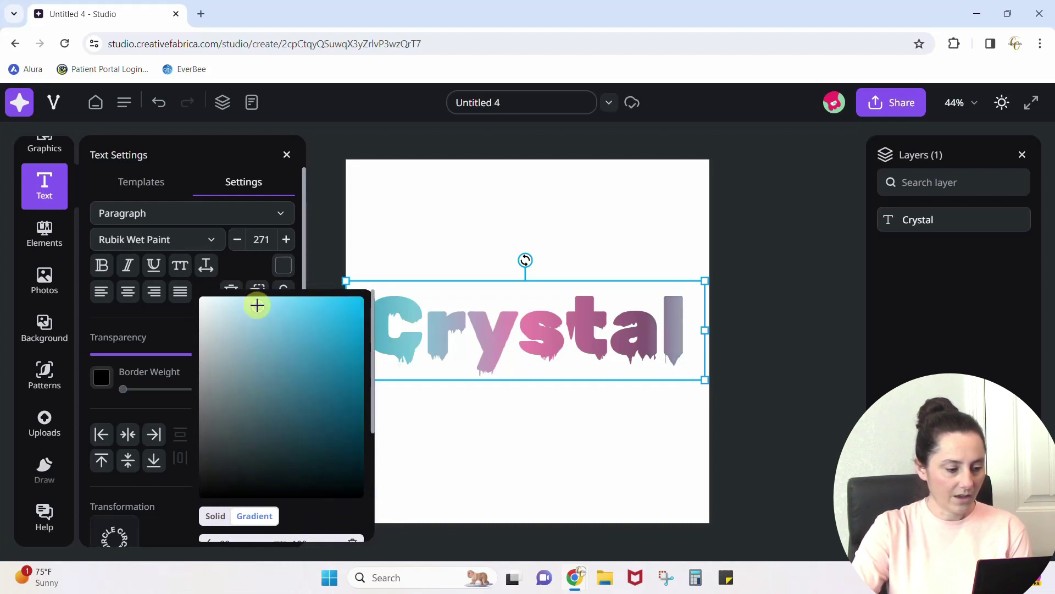
# Step: Shift the fourth, pink and last gradient stops leftward, then deselect the text
pyautogui.scroll(-2, 262, 349)
pyautogui.scroll(-2, 262, 349)
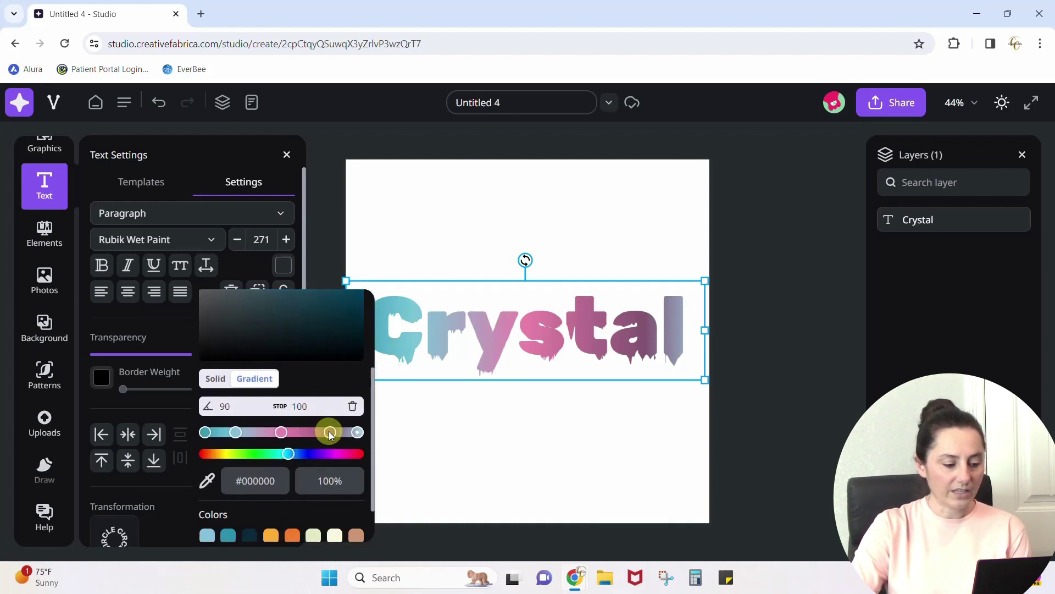
pyautogui.moveTo(329, 433); pyautogui.dragTo(308, 433)
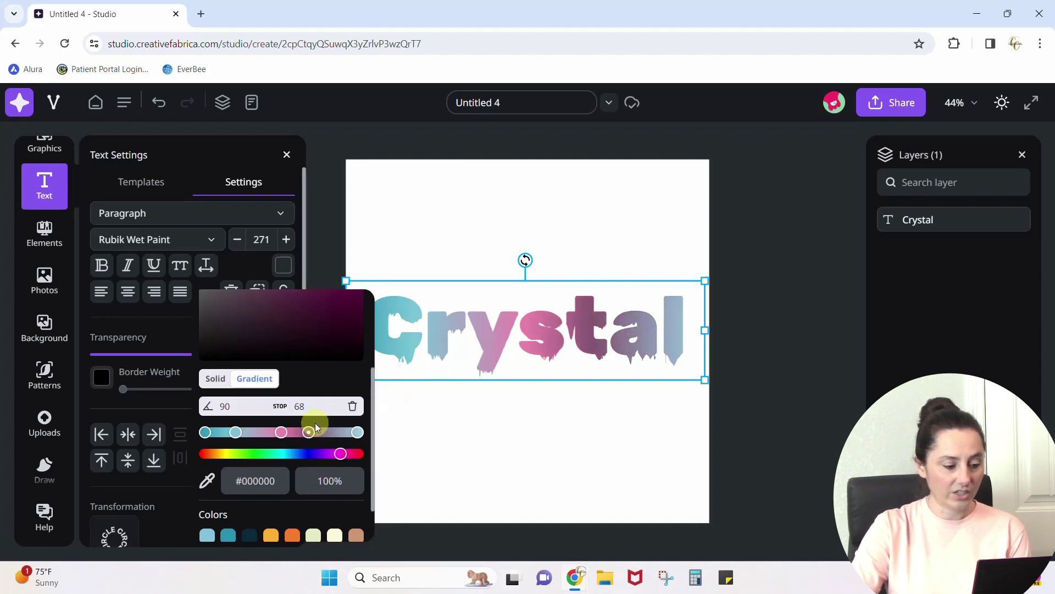
pyautogui.click(280, 432)
pyautogui.moveTo(275, 434); pyautogui.dragTo(273, 436)
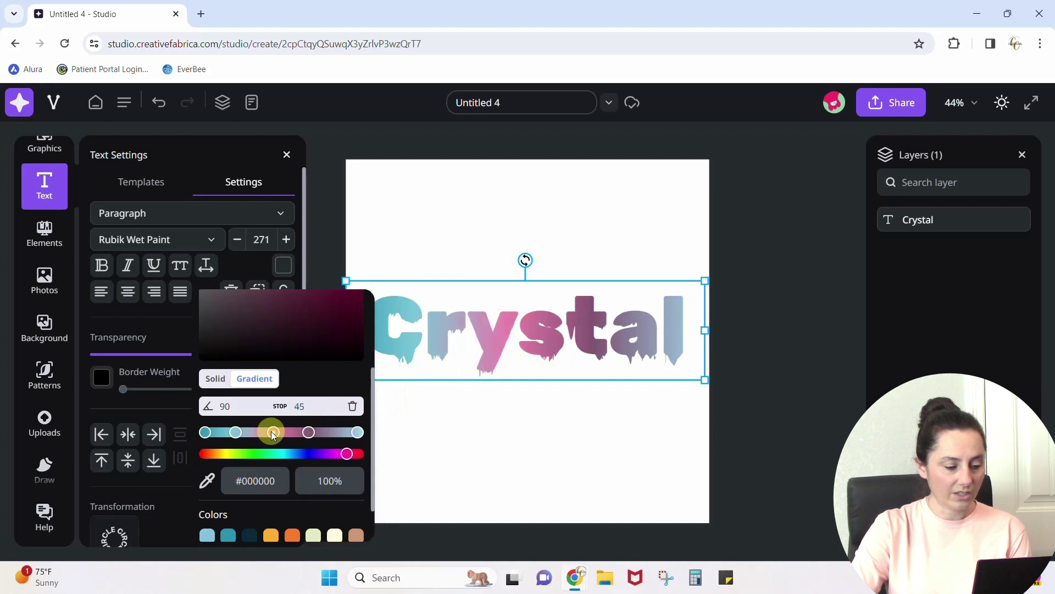
pyautogui.moveTo(355, 433); pyautogui.dragTo(342, 435)
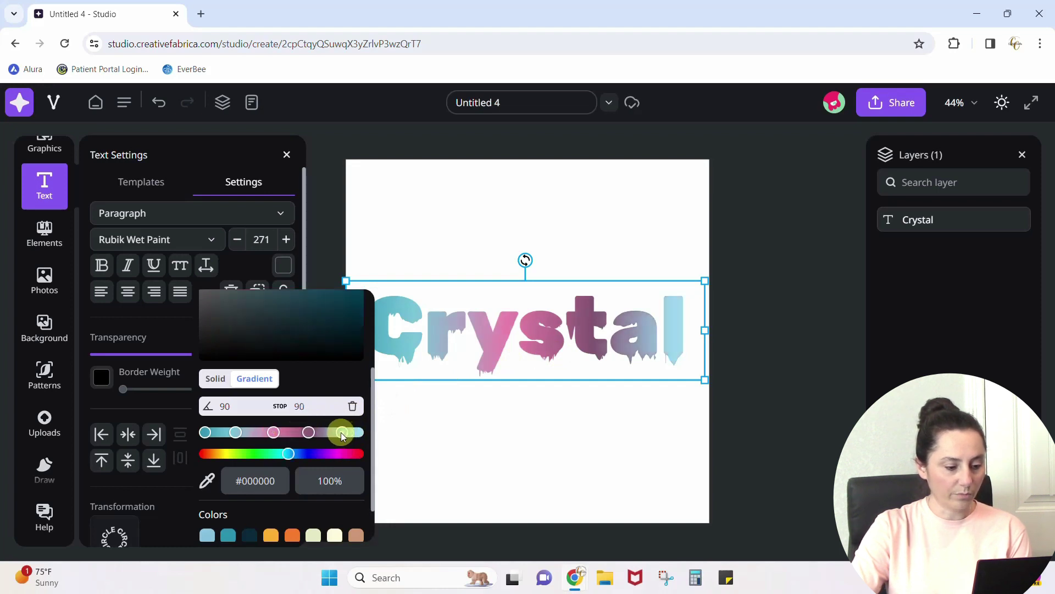
pyautogui.click(529, 444)
pyautogui.click(528, 444)
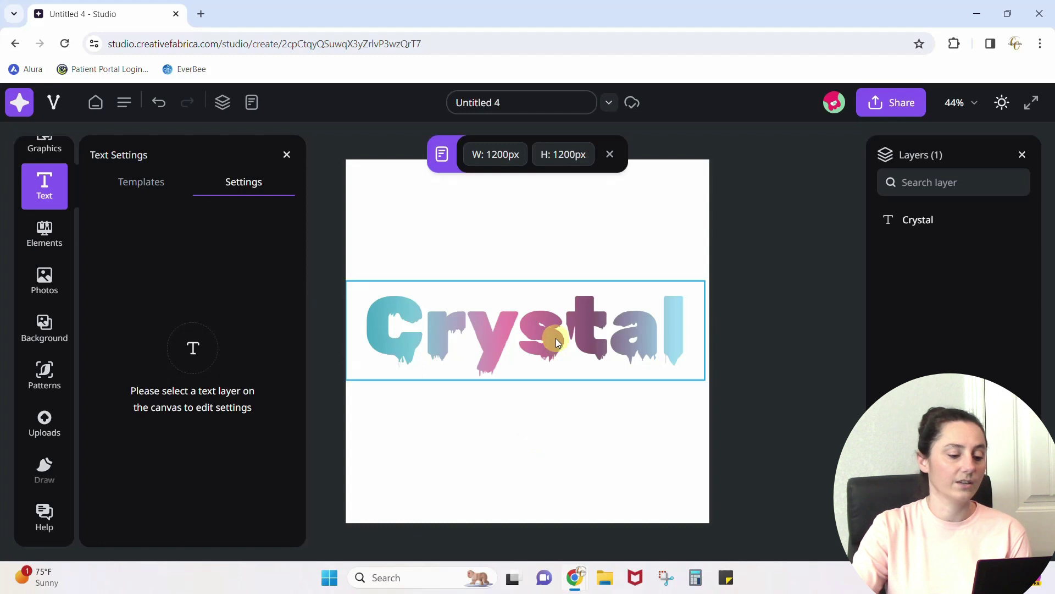
pyautogui.click(537, 344)
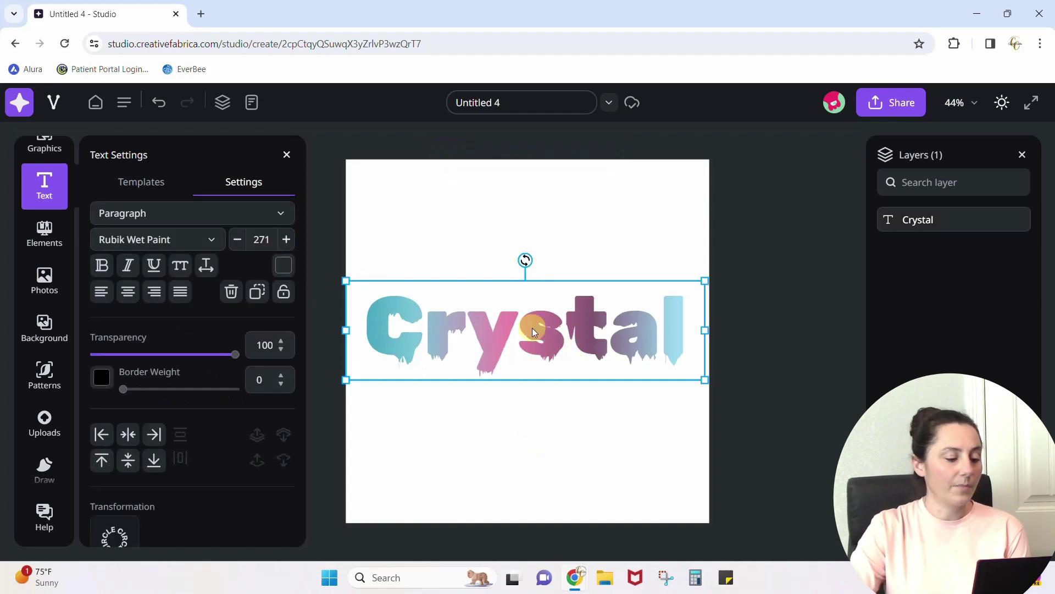
pyautogui.click(101, 378)
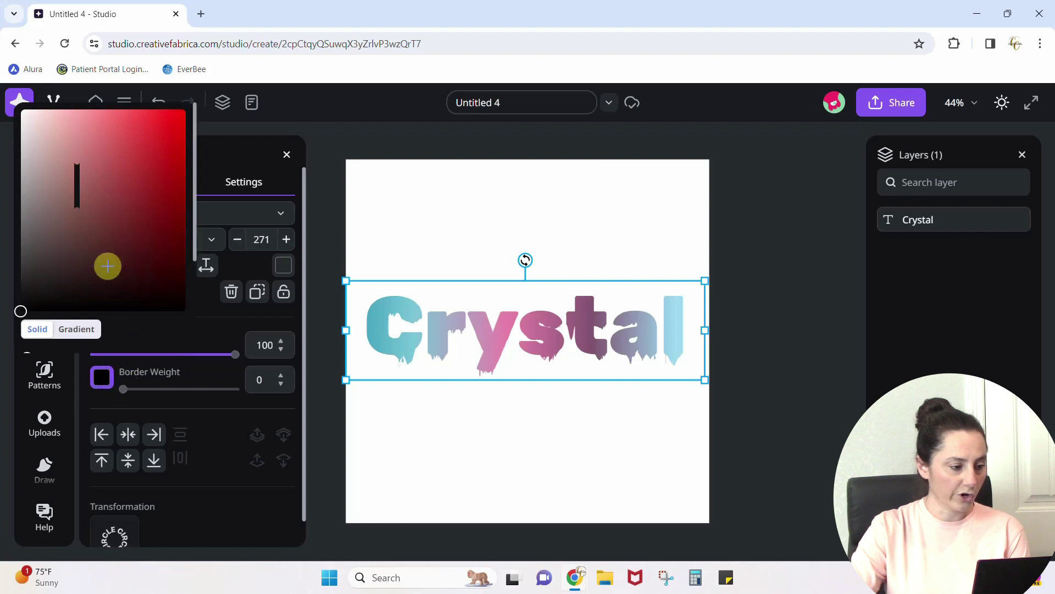
pyautogui.moveTo(193, 223); pyautogui.dragTo(189, 313)
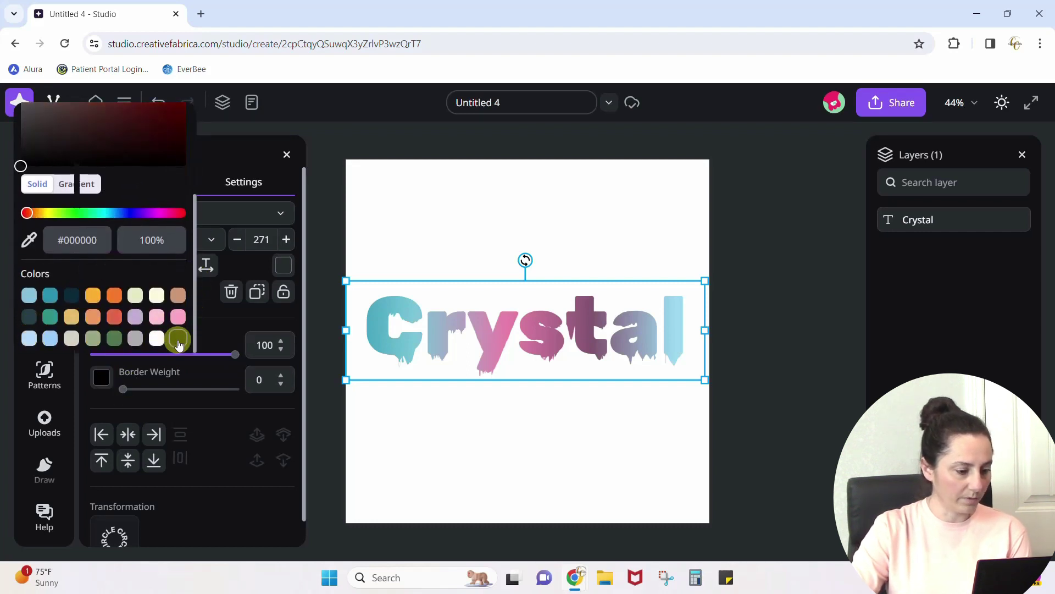
pyautogui.click(123, 388)
pyautogui.moveTo(123, 388)
pyautogui.mouseDown()
pyautogui.moveTo(214, 362)
pyautogui.moveTo(130, 388)
pyautogui.mouseUp()
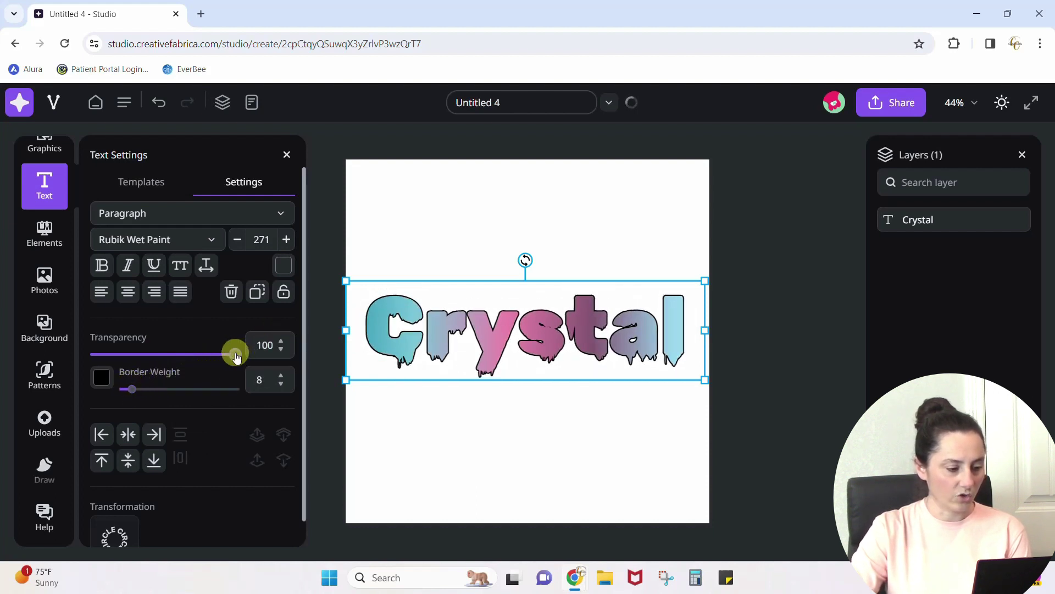
pyautogui.moveTo(234, 352)
pyautogui.mouseDown()
pyautogui.moveTo(138, 354)
pyautogui.moveTo(250, 352)
pyautogui.mouseUp()
pyautogui.click(102, 376)
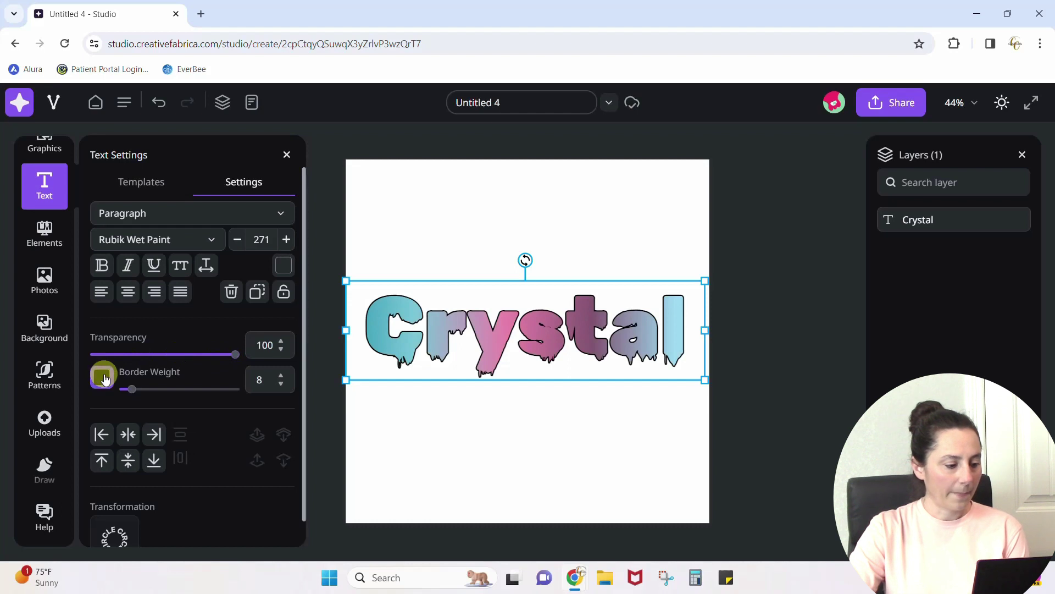
pyautogui.click(126, 391)
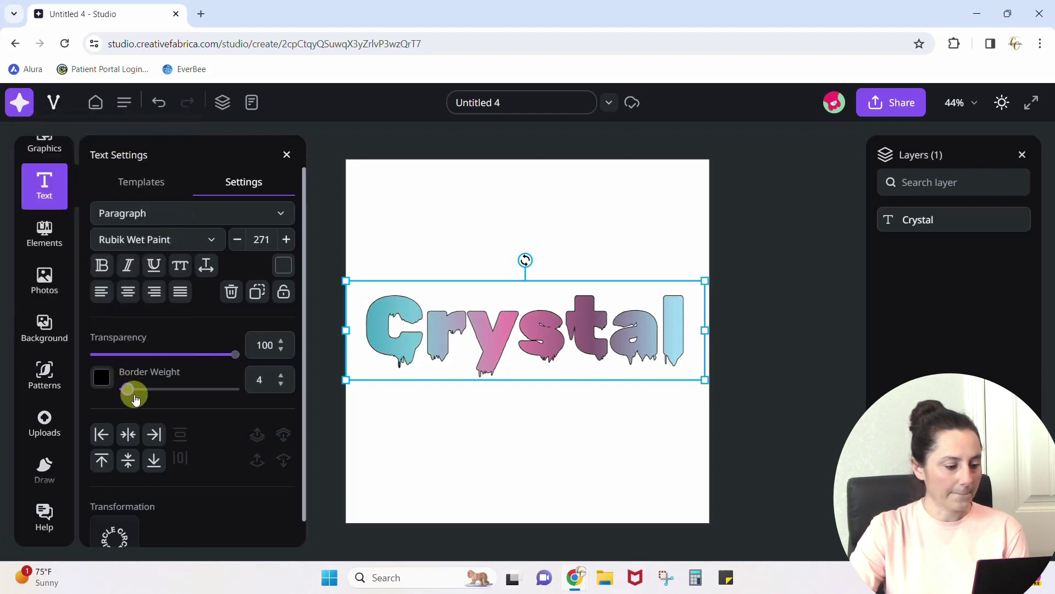
pyautogui.moveTo(128, 395); pyautogui.dragTo(108, 385)
pyautogui.click(516, 438)
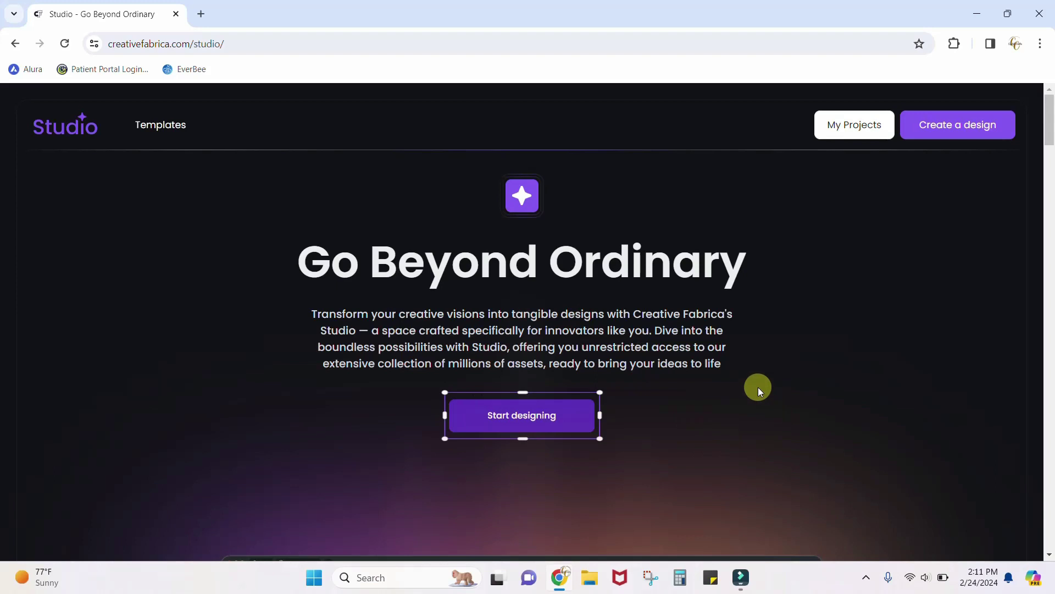
# Step: Open the Studio home page in a new tab and bring up the Standard 1200 × 1200 px new-design preset
pyautogui.click(540, 422)
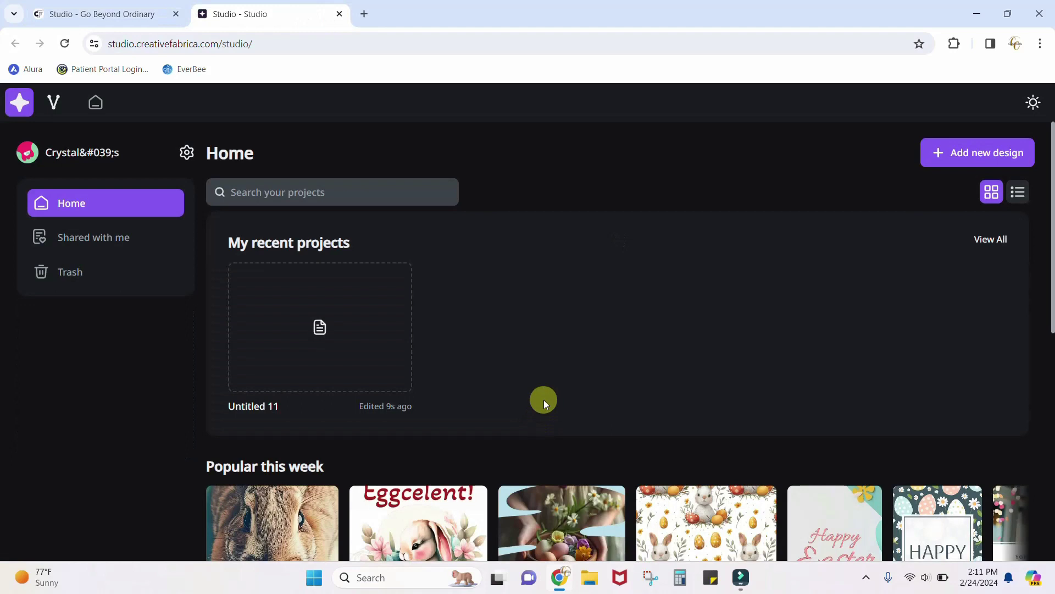
pyautogui.click(978, 156)
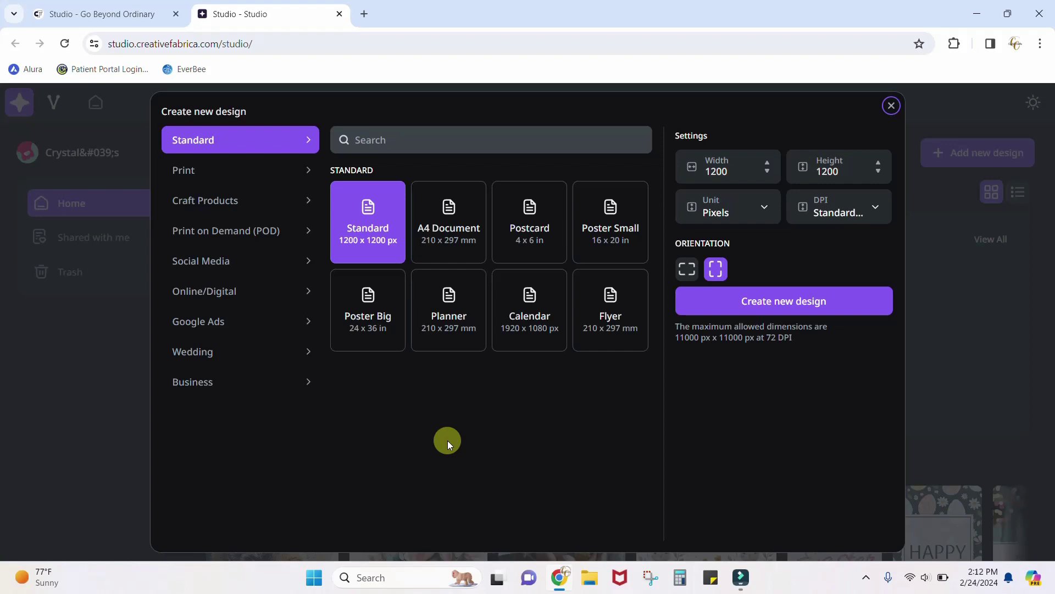
# Step: After browsing Social Media and POD presets, create a blank Printify T-Shirt (All-over print) 4313 × 5387 px design
pyautogui.click(262, 269)
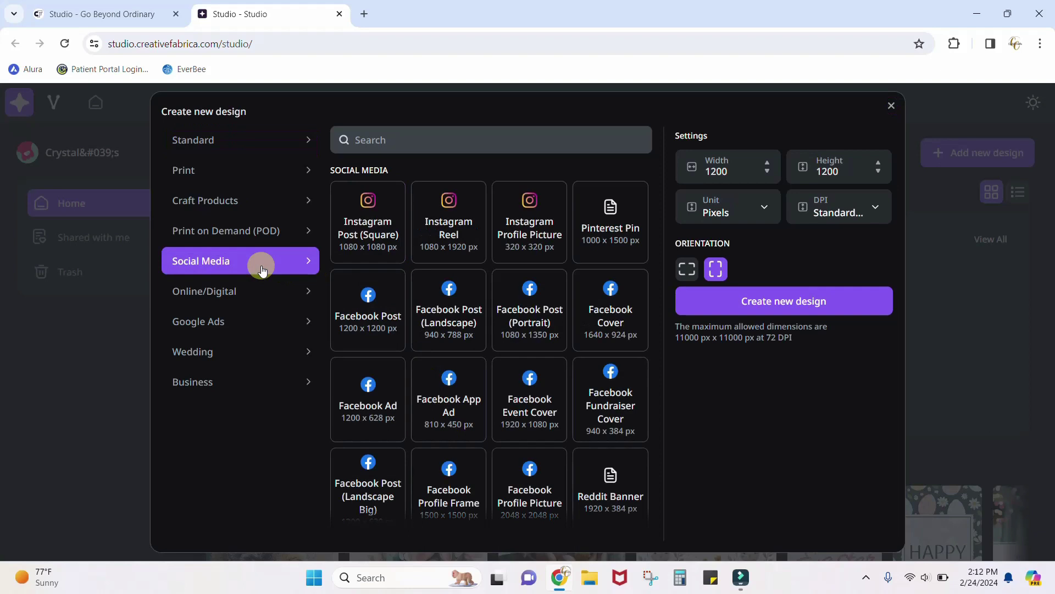
pyautogui.scroll(-2, 499, 404)
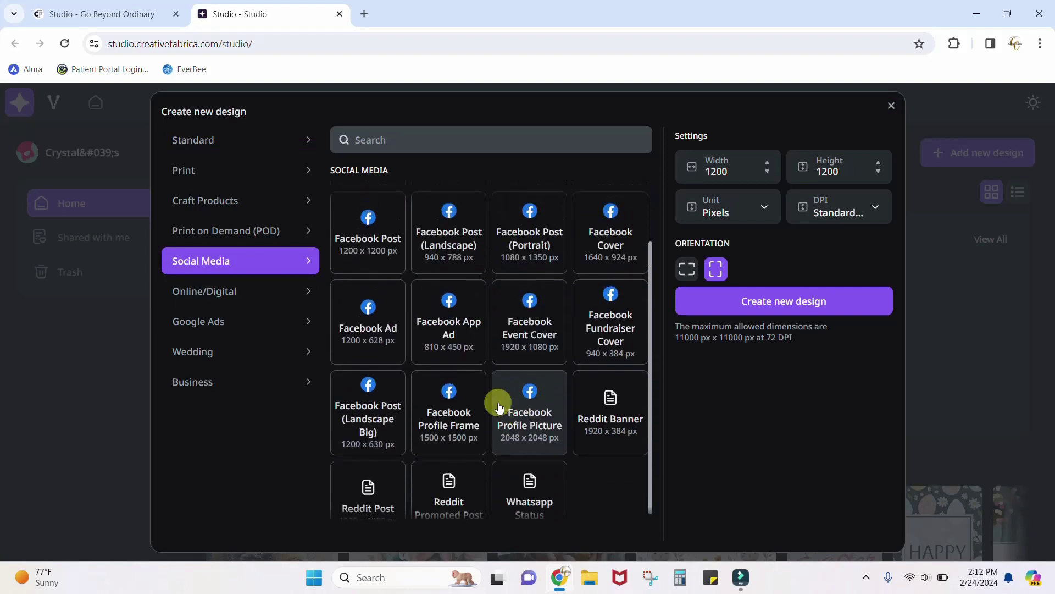
pyautogui.scroll(2, 499, 407)
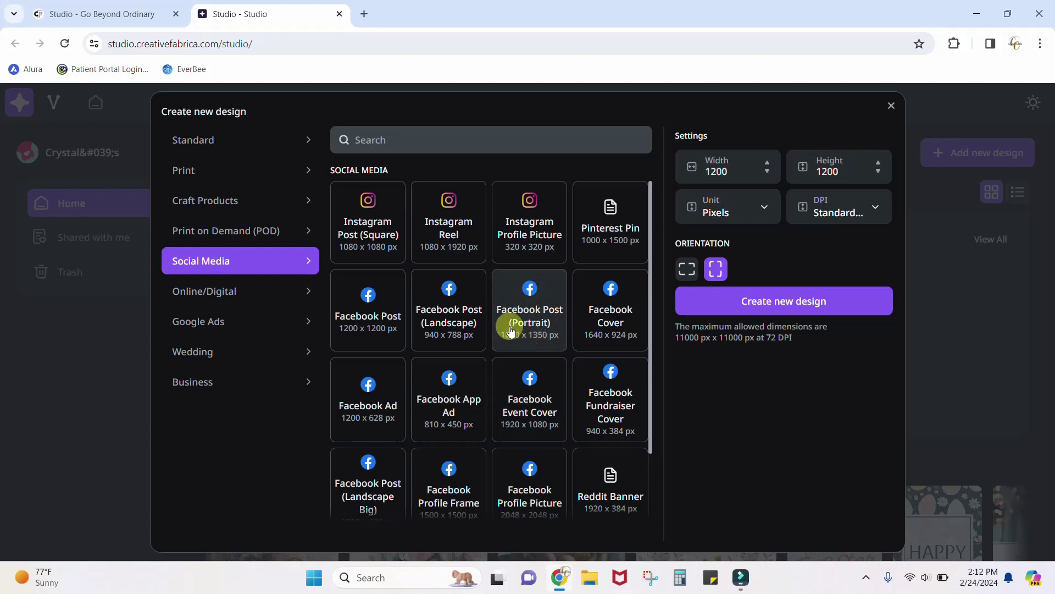
pyautogui.click(254, 233)
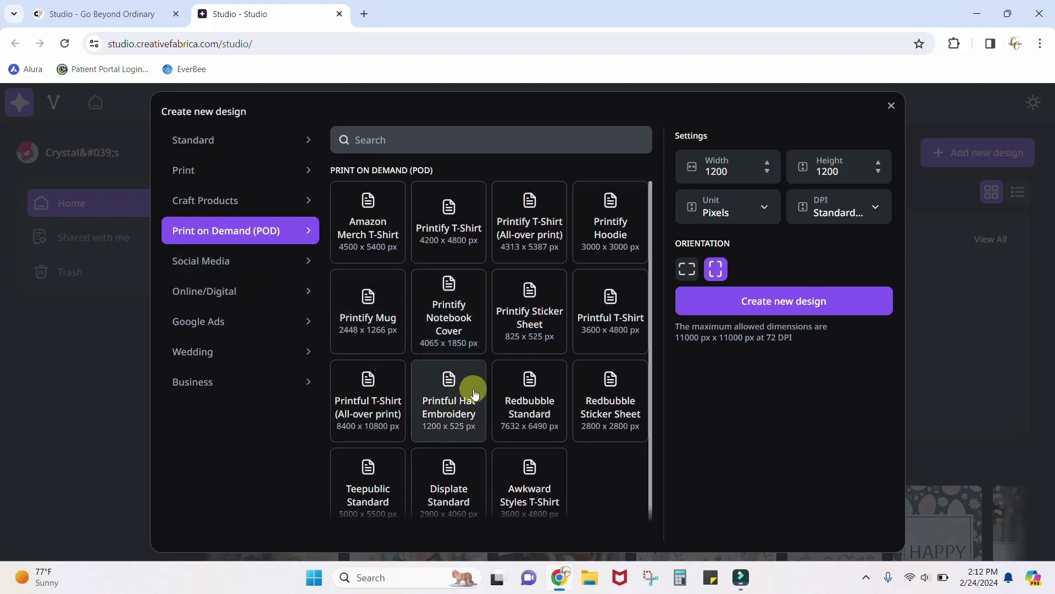
pyautogui.scroll(-1, 475, 392)
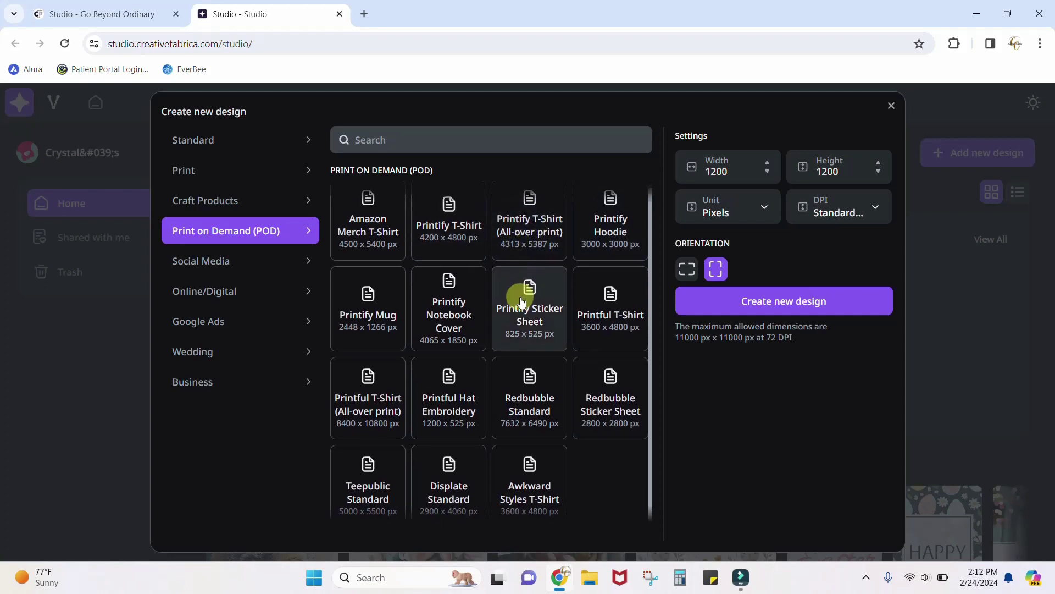
pyautogui.click(531, 238)
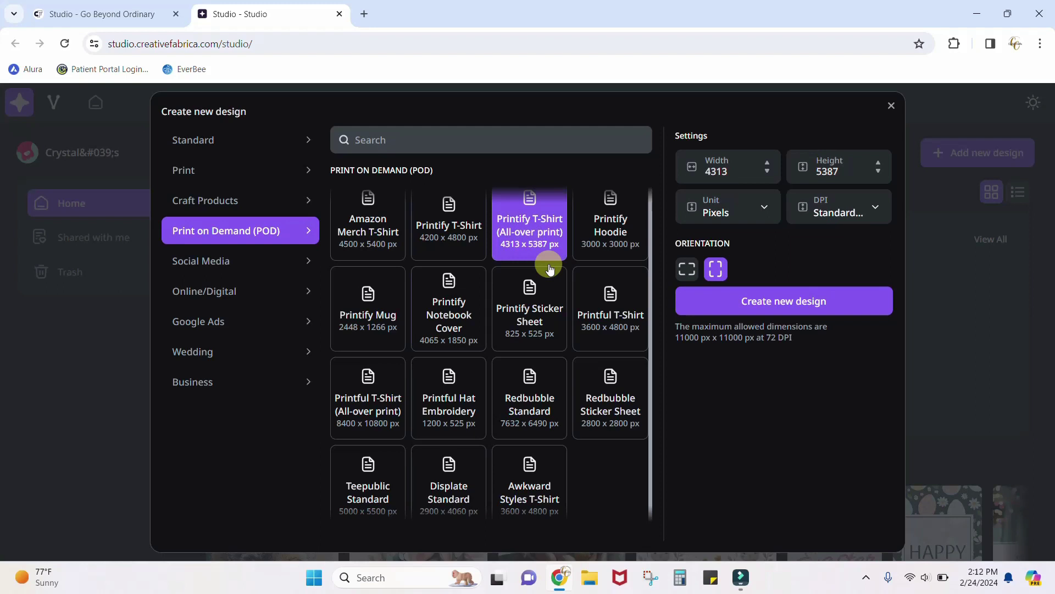
pyautogui.click(757, 301)
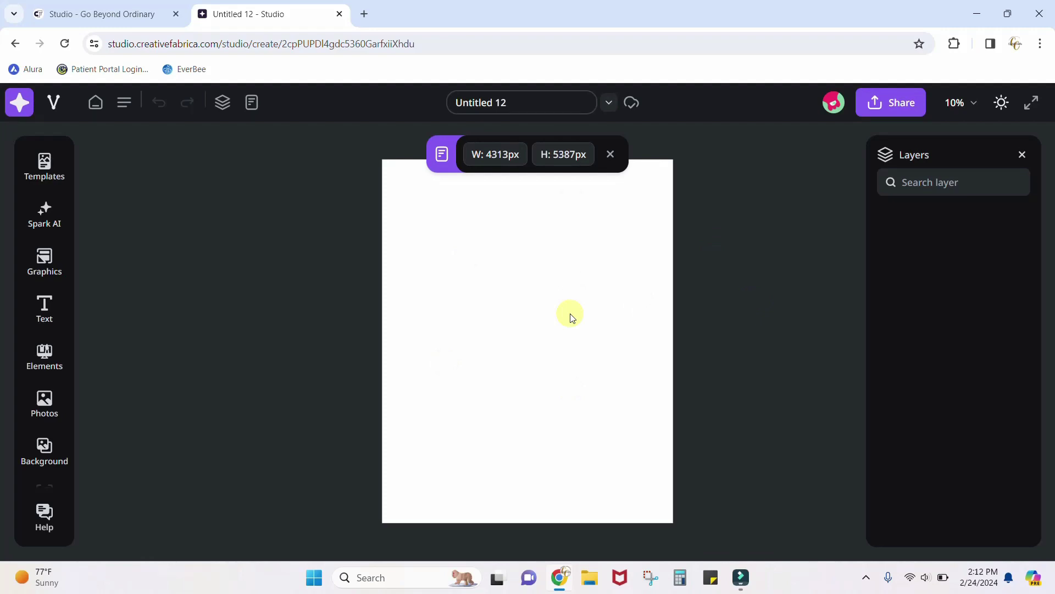
# Step: Return to the Studio home page, reopen the size presets, and browse the Online/Digital, Google Ads and Wedding categories
pyautogui.hotkey('alt', 'Left')
pyautogui.click(984, 153)
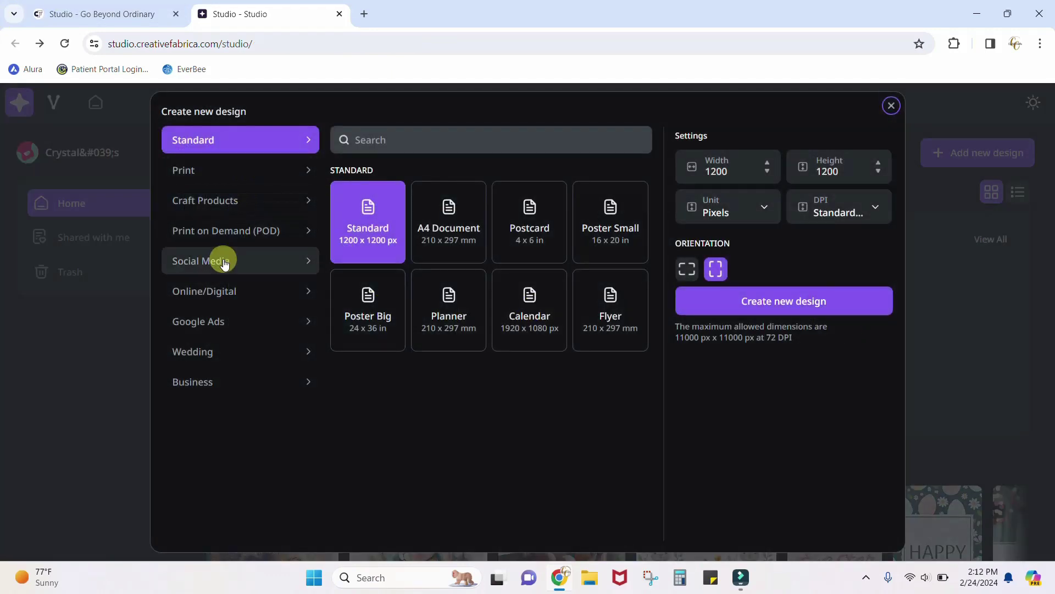
pyautogui.click(218, 290)
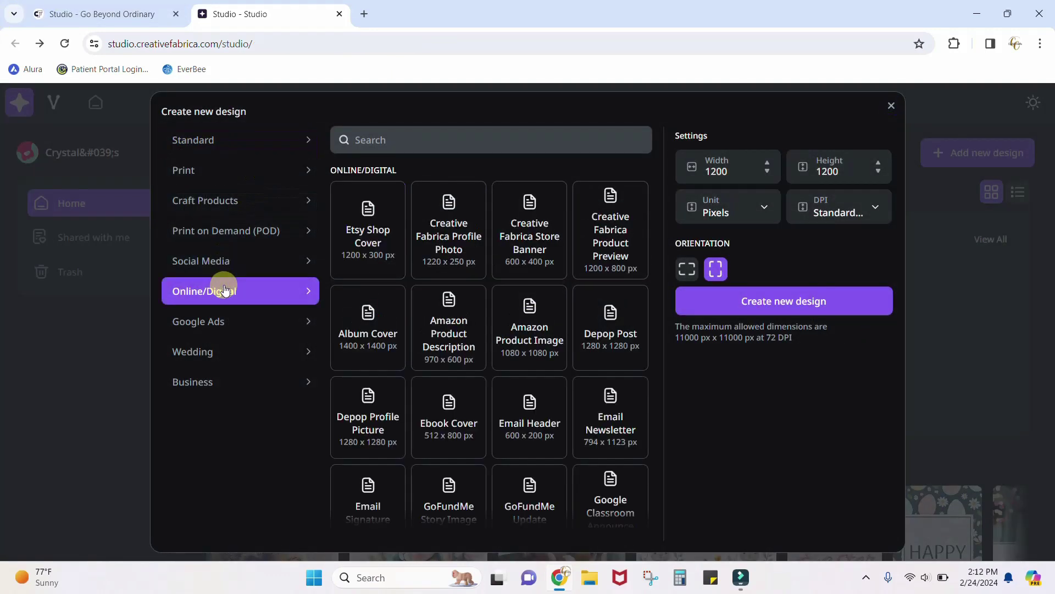
pyautogui.click(223, 321)
pyautogui.click(222, 360)
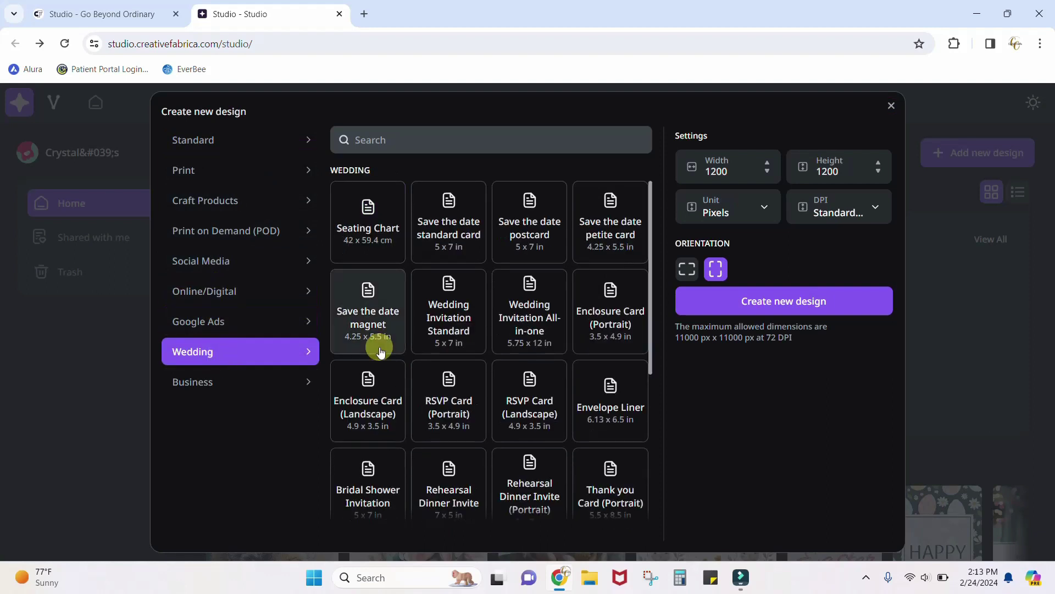
pyautogui.scroll(-5, 443, 366)
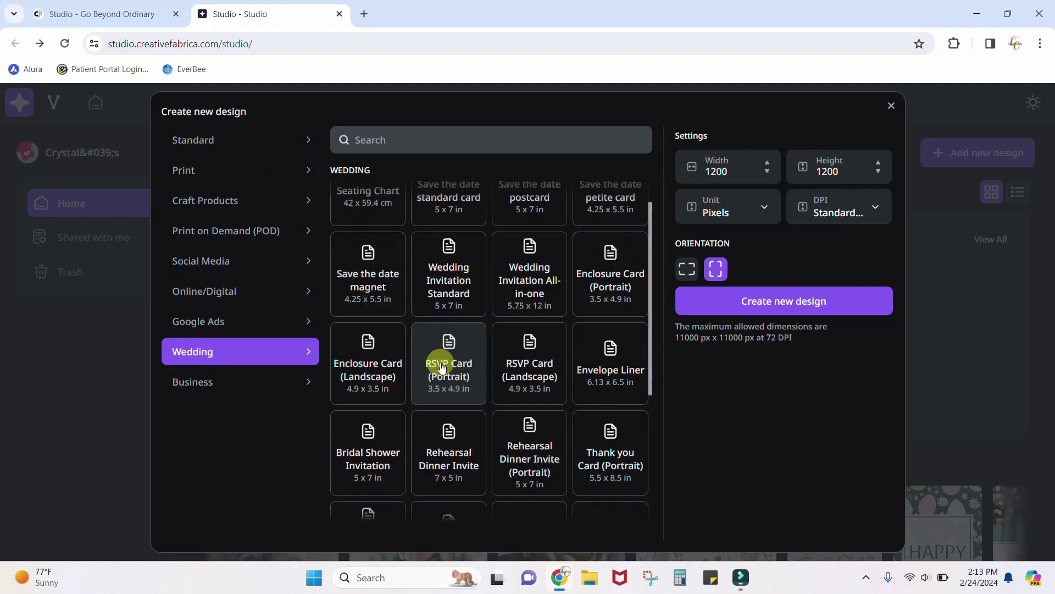
pyautogui.scroll(5, 442, 367)
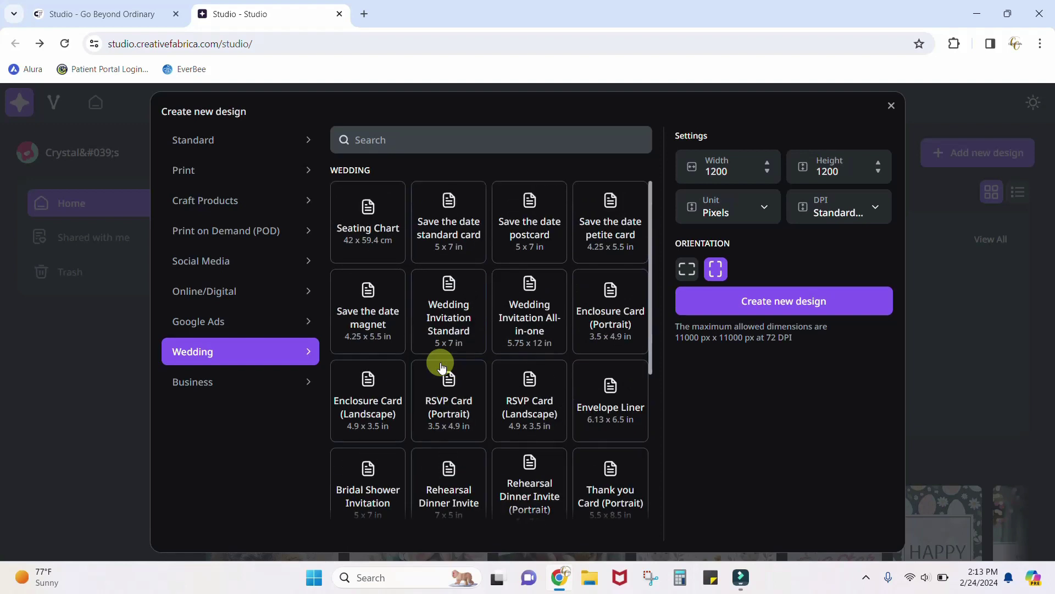
# Step: Select the Print preset Photo Book (Landscape), 11 × 8.5 in at 300 DPI, then view the Business sizes
pyautogui.click(265, 180)
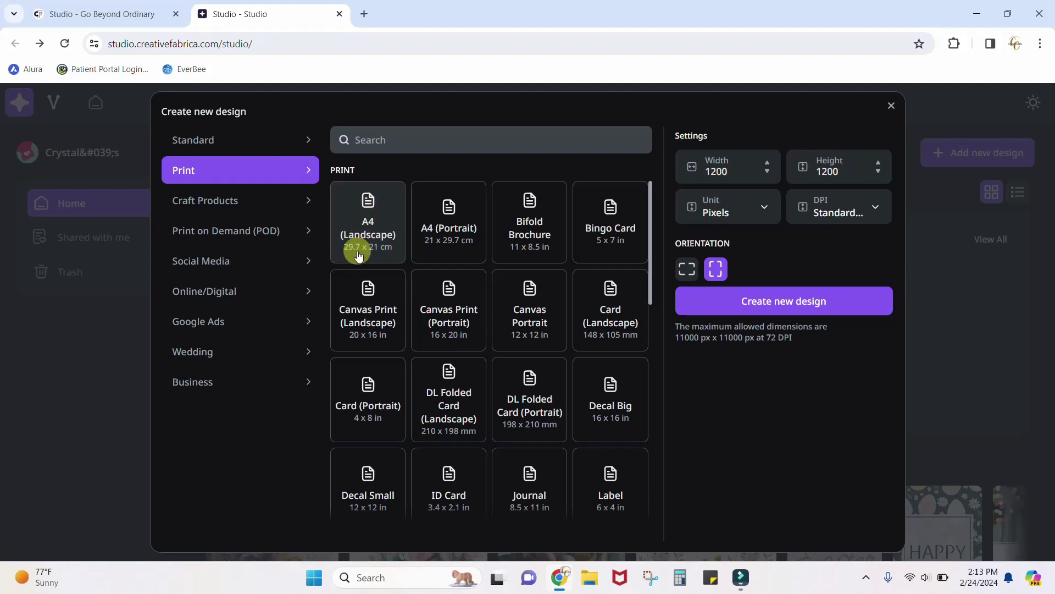
pyautogui.scroll(-10, 604, 439)
pyautogui.click(599, 471)
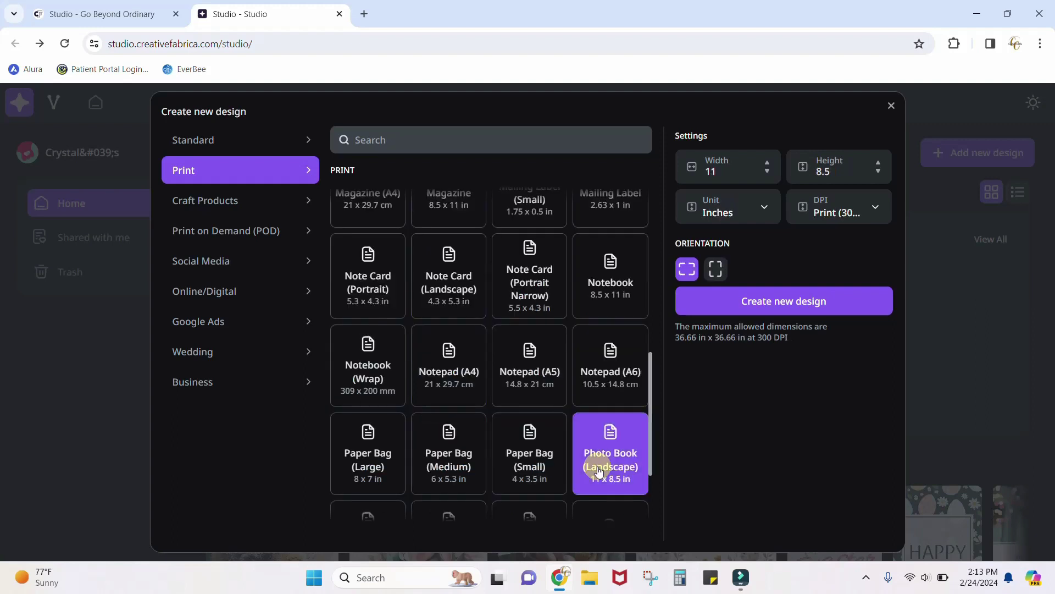
pyautogui.scroll(-3, 599, 471)
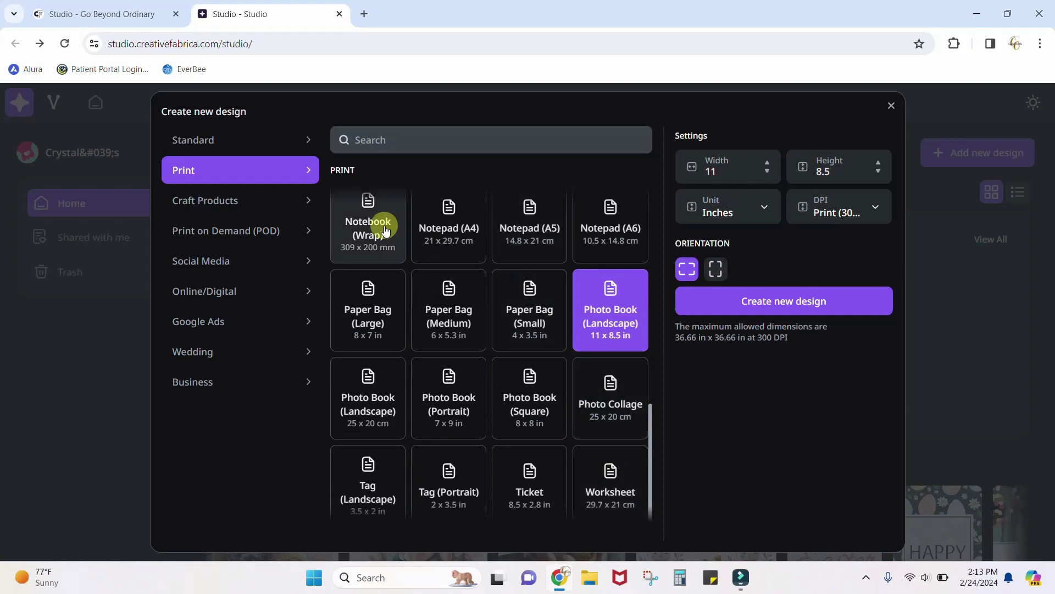
pyautogui.click(224, 383)
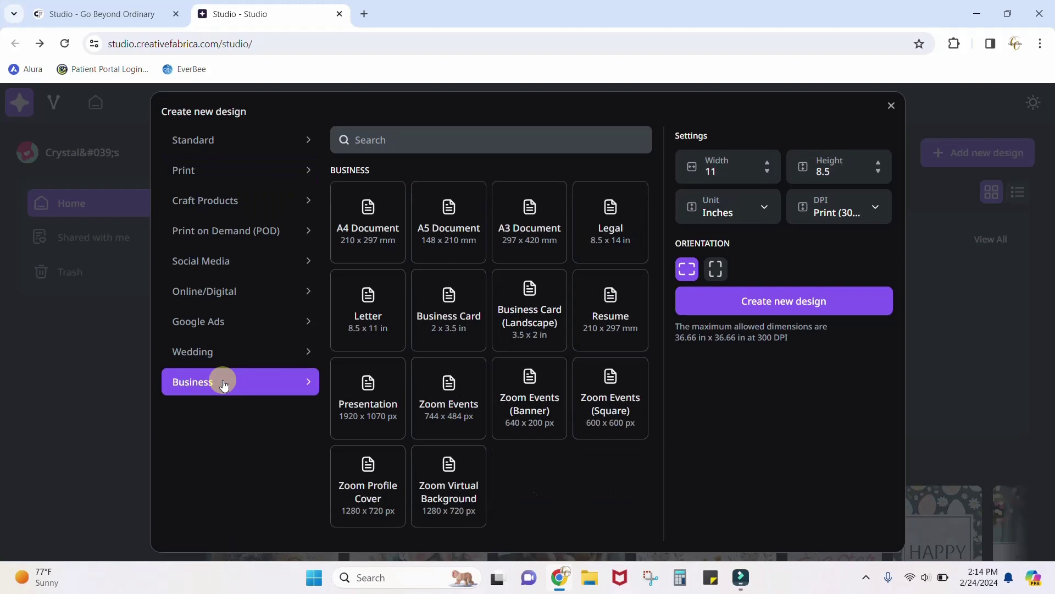